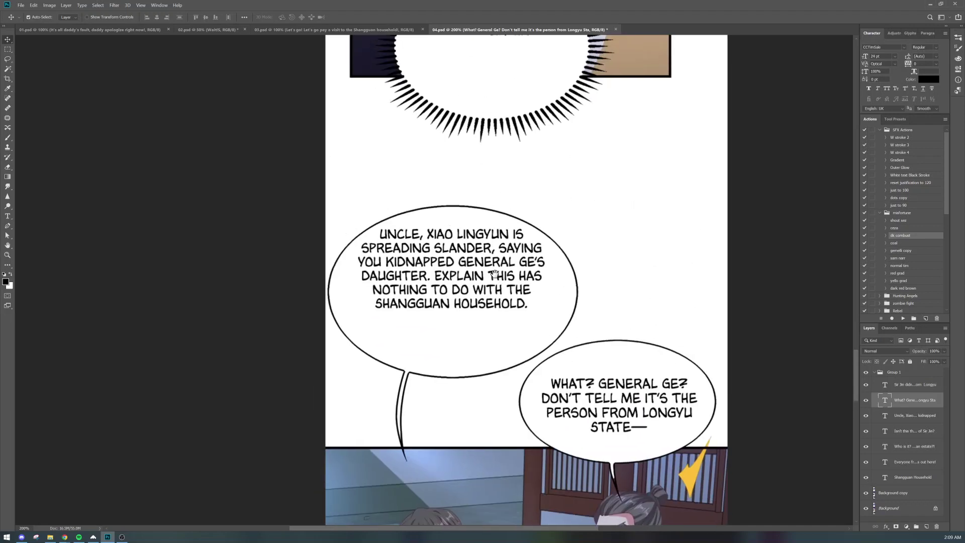
Step: Centre the "Uncle, Xiao Lingyun is spreading slander" text in its oval bubble and set its size to 25 pt
{"action": "left_click_drag", "start_coordinate": [469, 250], "coordinate": [454, 269]}
{"action": "left_click", "coordinate": [865, 57]}
{"action": "key", "text": "Up"}
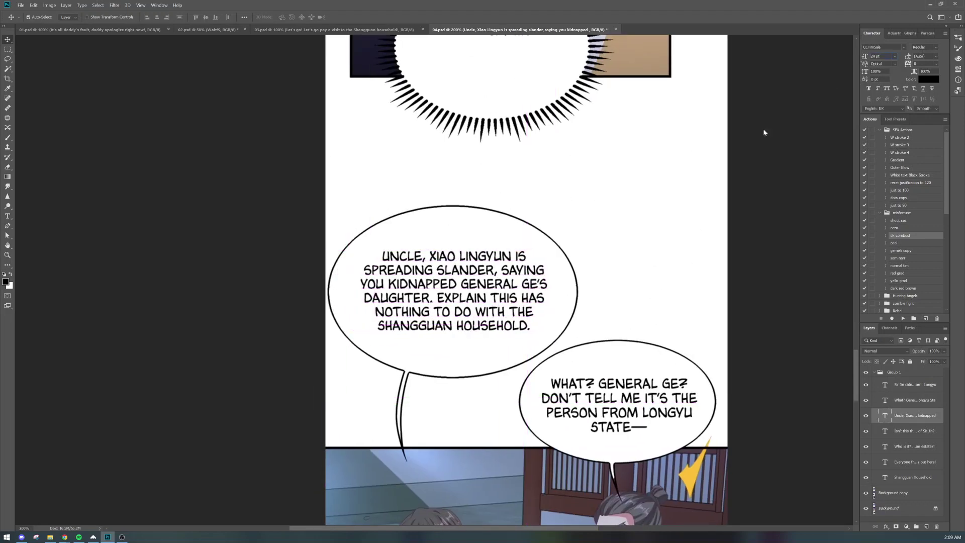
{"action": "key", "text": "ctrl+shift+period"}
{"action": "key", "text": "Up"}
{"action": "key", "text": "Up"}
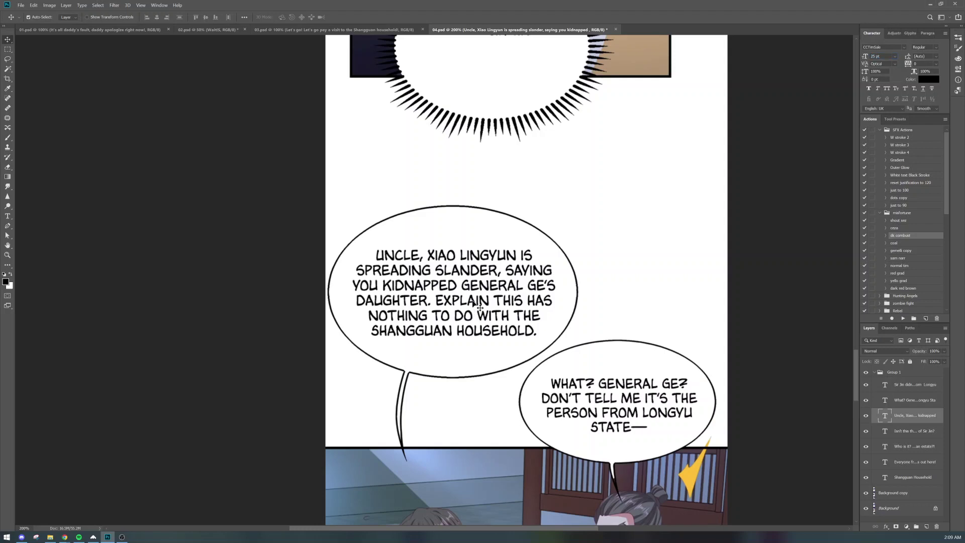
Step: In the "Uncle, Xiao Lingyun" text, insert a line break before "IS" and widen the text box so it wraps into six lines
{"action": "left_click_drag", "start_coordinate": [434, 231], "coordinate": [435, 357]}
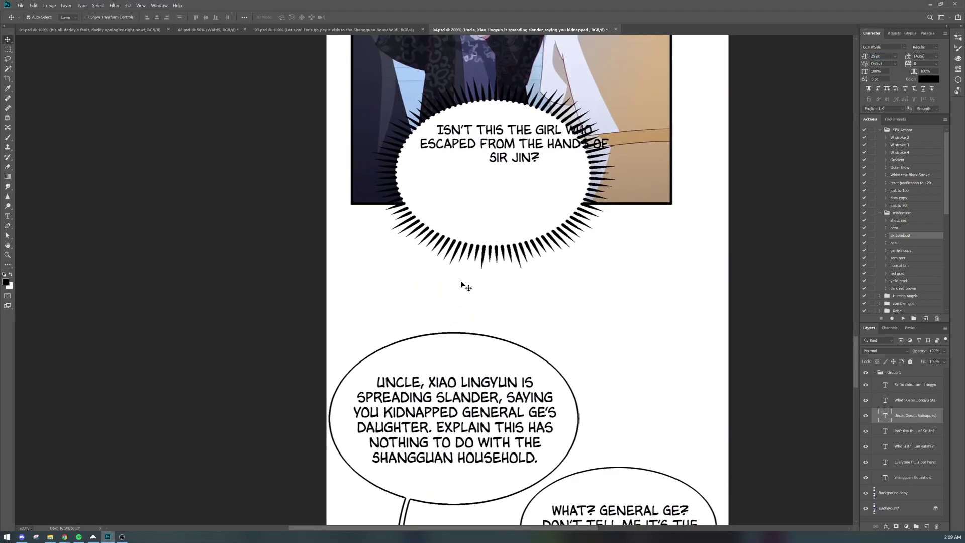
{"action": "left_click_drag", "start_coordinate": [468, 390], "coordinate": [463, 315]}
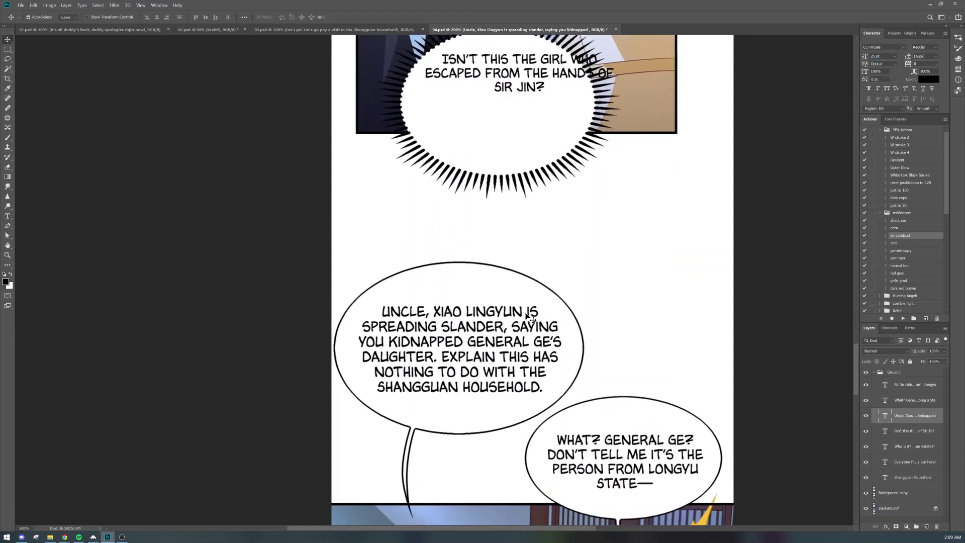
{"action": "key", "text": "t"}
{"action": "left_click", "coordinate": [534, 322]}
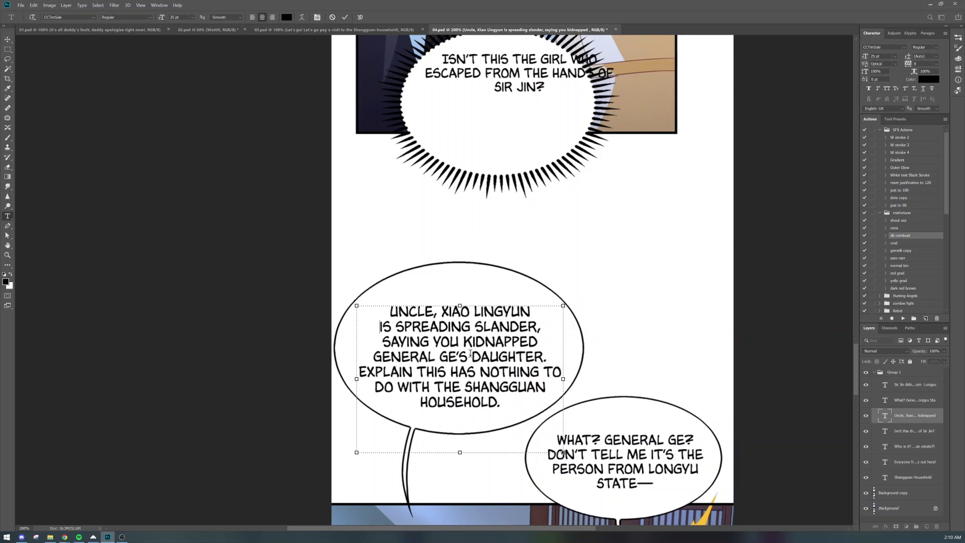
{"action": "left_click_drag", "start_coordinate": [563, 379], "coordinate": [575, 378]}
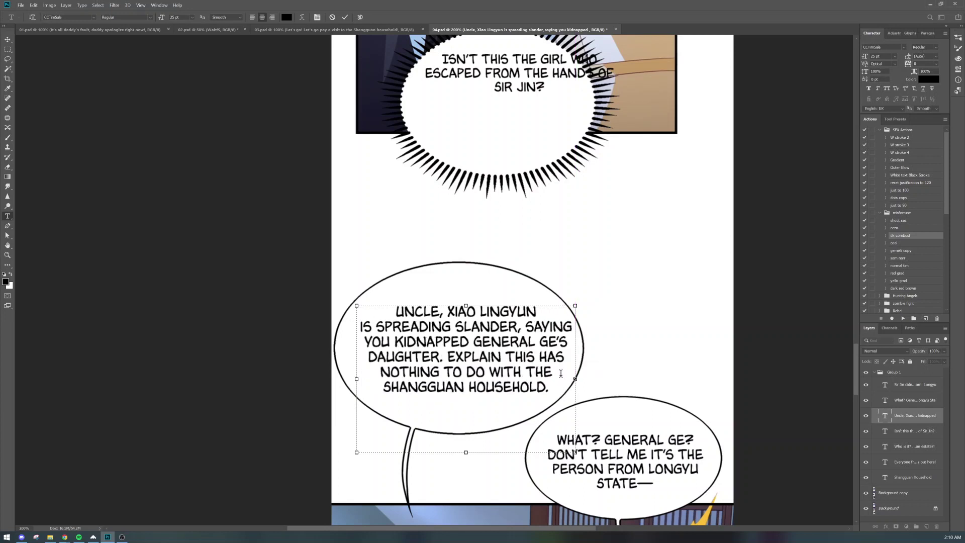
{"action": "key", "text": "ctrl+Return"}
{"action": "key", "text": "v"}
Step: Move the "Isn't this the girl" text into its spiky bubble and format it as italic at 27 pt
{"action": "left_click_drag", "start_coordinate": [504, 188], "coordinate": [496, 391]}
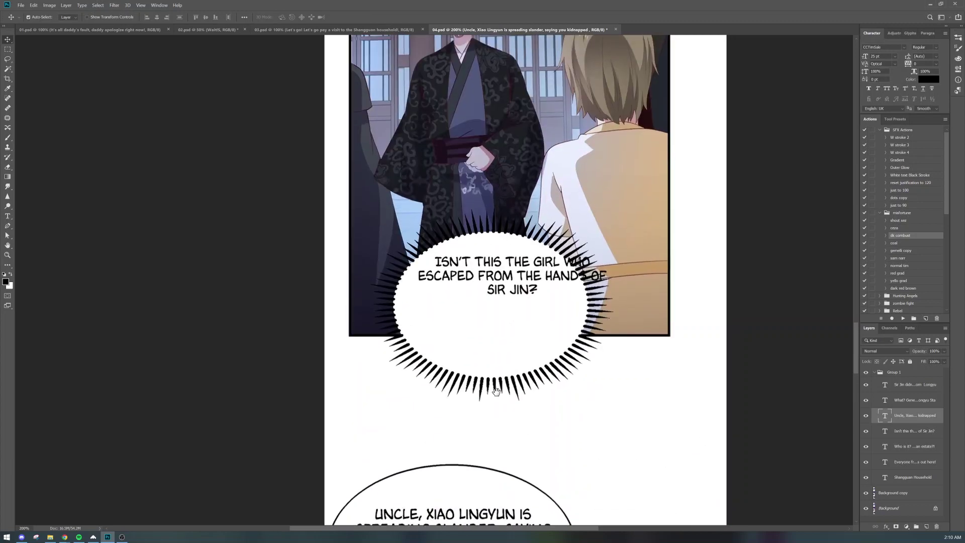
{"action": "left_click_drag", "start_coordinate": [504, 274], "coordinate": [487, 288]}
{"action": "left_click", "coordinate": [935, 49]}
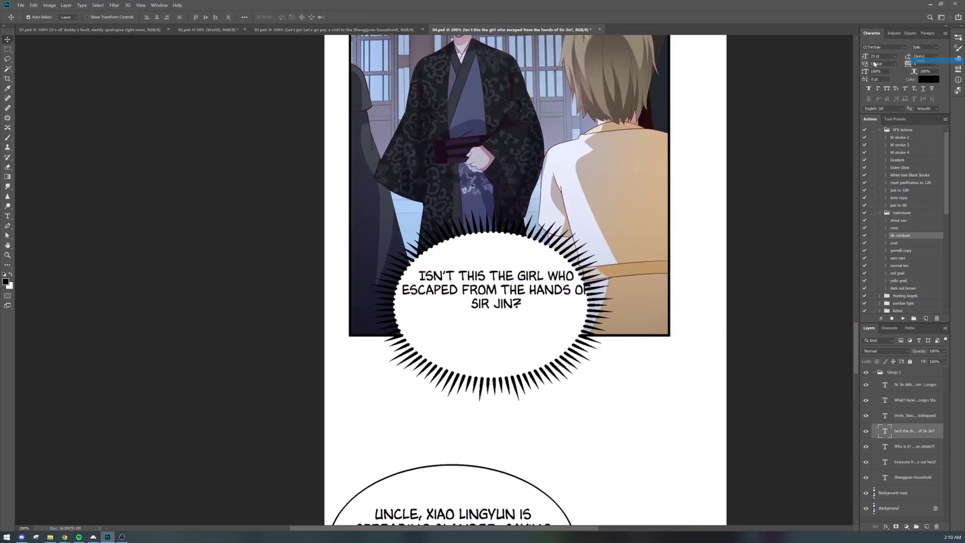
{"action": "left_click", "coordinate": [928, 60]}
{"action": "key", "text": "Tab"}
{"action": "key", "text": "Up"}
Step: Break the "Isn't this the girl" text into four lines: ISN'T THIS THE / GIRL WHO ESCAPED / FROM THE HANDS / OF SIR JIN?
{"action": "key", "text": "t"}
{"action": "left_click", "coordinate": [417, 277]}
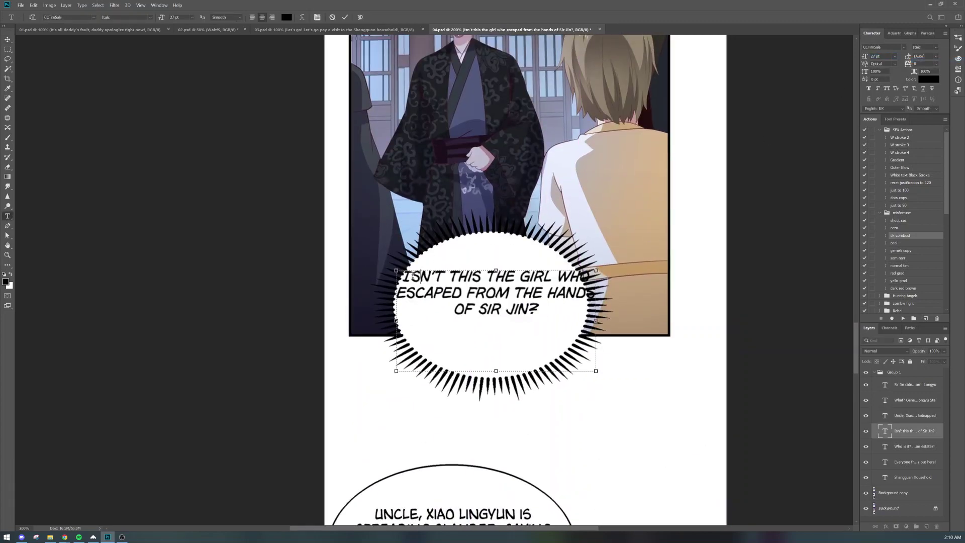
{"action": "key", "text": "BackSpace"}
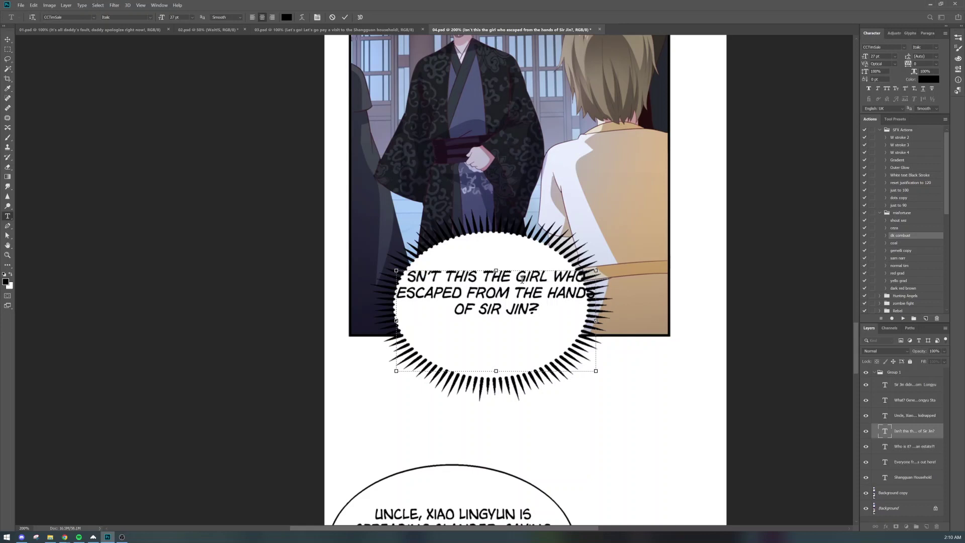
{"action": "type", "text": "I"}
{"action": "key", "text": "Return"}
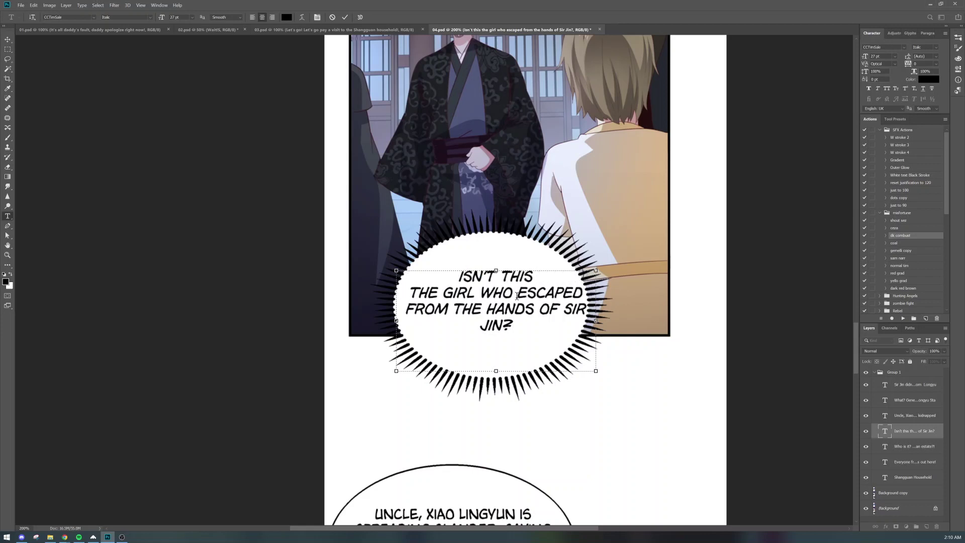
{"action": "key", "text": "BackSpace"}
{"action": "key", "text": "Right"}
{"action": "key", "text": "Right"}
{"action": "key", "text": "Right"}
{"action": "key", "text": "Right"}
{"action": "key", "text": "Return"}
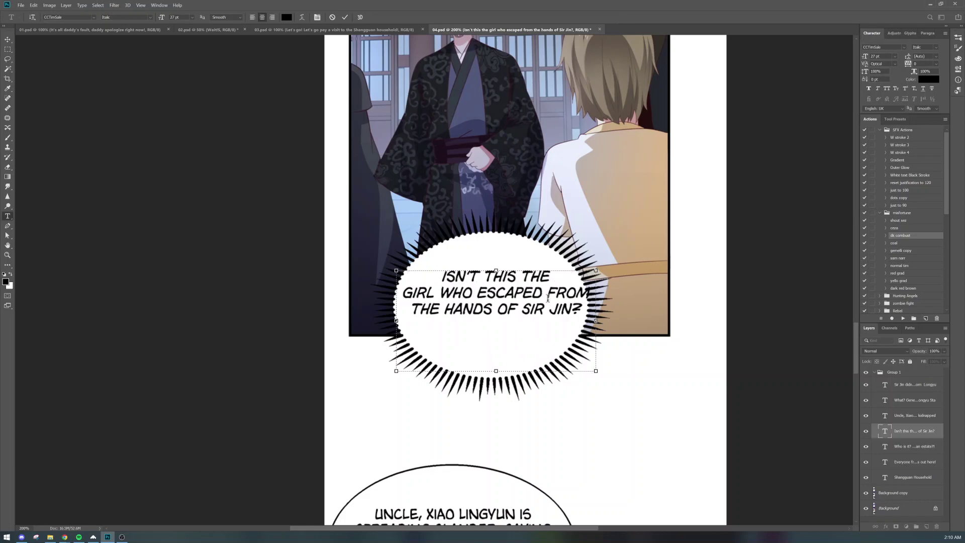
{"action": "key", "text": "Return"}
{"action": "key", "text": "Return"}
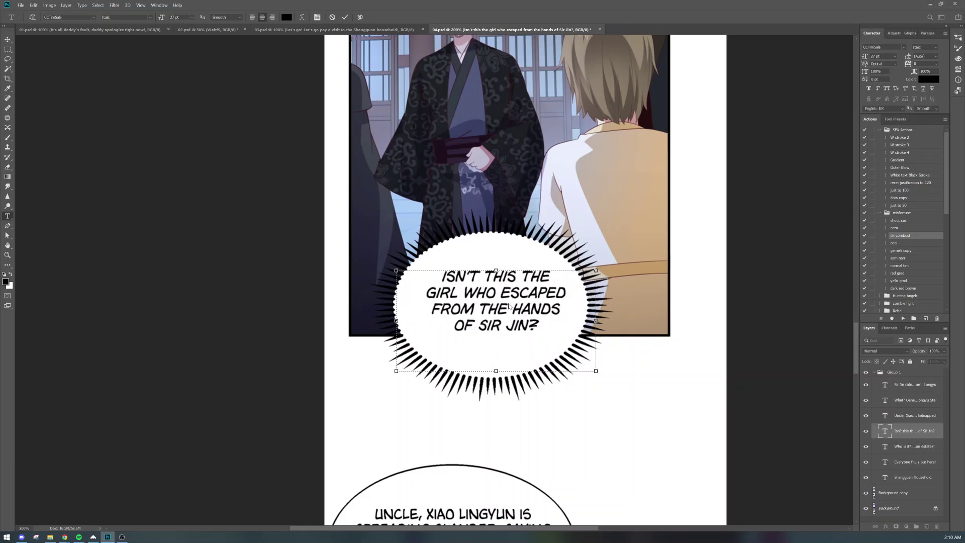
{"action": "key", "text": "ctrl+Return"}
{"action": "key", "text": "v"}
Step: Centre the four-line "Isn't this the girl" text within the spiky bubble
{"action": "left_click_drag", "start_coordinate": [501, 296], "coordinate": [495, 304]}
{"action": "key", "text": "Up"}
{"action": "key", "text": "Up"}
{"action": "key", "text": "Up"}
Step: Move the "Who is it? Who dares intrude" text inside its oval bubble and enlarge it to 29 pt
{"action": "scroll", "coordinate": [529, 323], "scroll_direction": "up", "scroll_amount": 15}
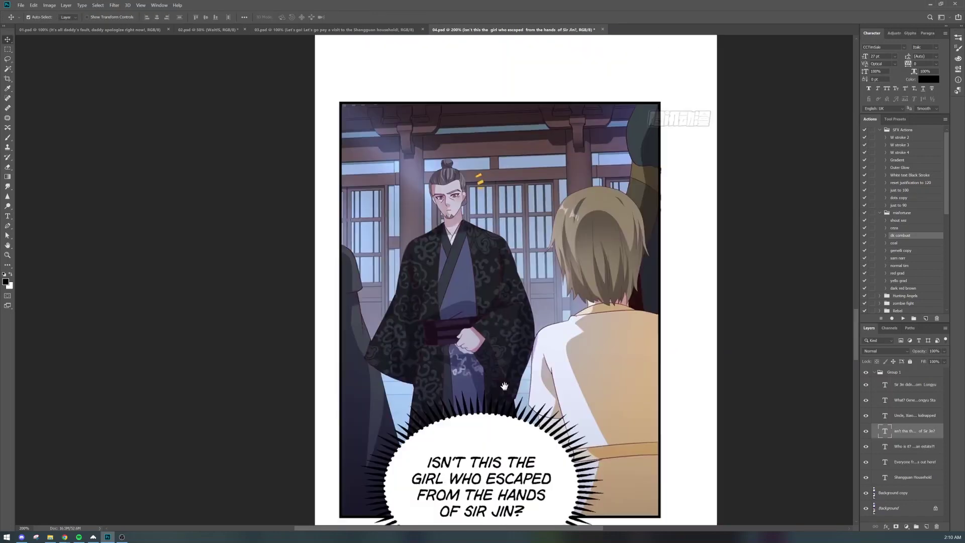
{"action": "scroll", "coordinate": [512, 325], "scroll_direction": "up", "scroll_amount": 5}
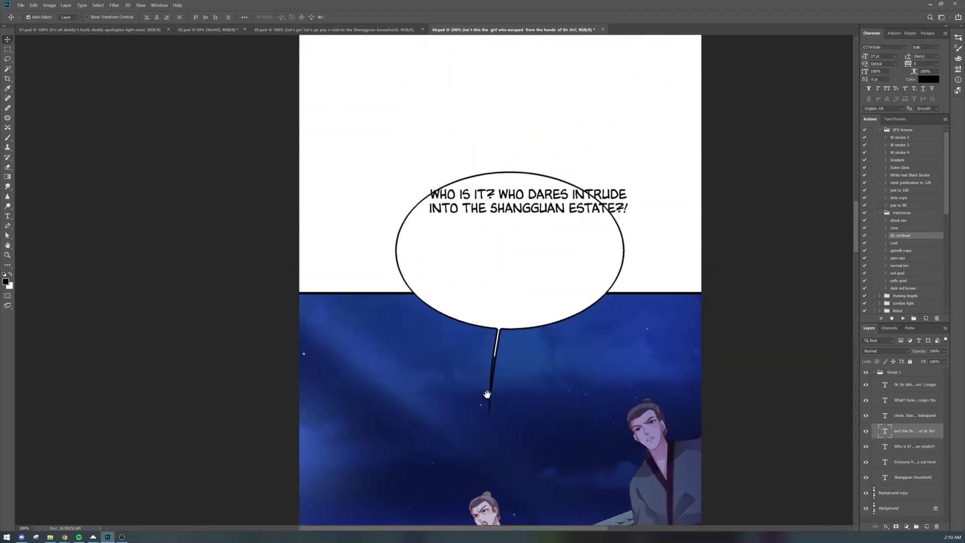
{"action": "left_click", "coordinate": [524, 282]}
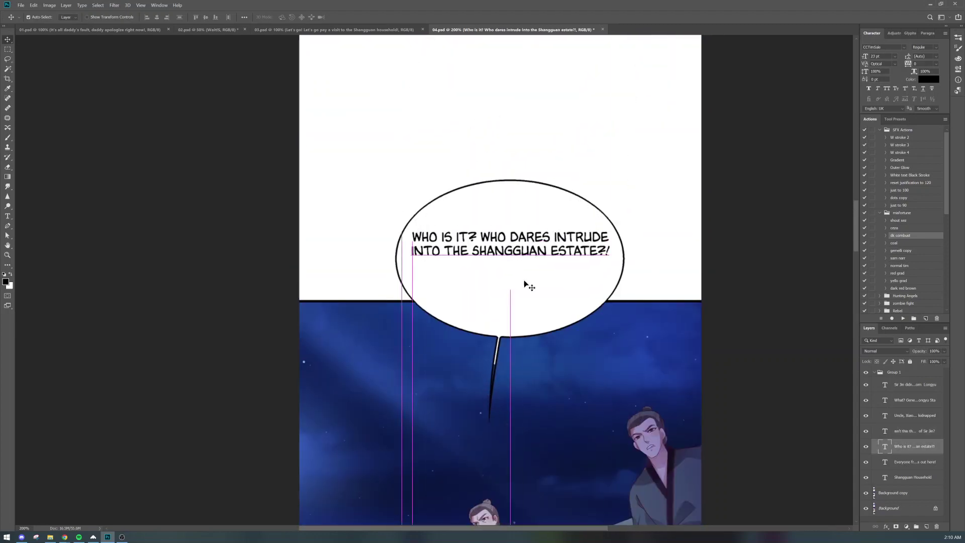
{"action": "key", "text": "Up"}
{"action": "key", "text": "Up"}
{"action": "key", "text": "Up"}
{"action": "key", "text": "Up"}
Step: Break the "Who is it?" text into four lines: WHO IS IT? / WHO DARES INTRUDE / INTO THE SHANGGUAN / ESTATE?!
{"action": "double_click", "coordinate": [498, 251]}
{"action": "left_click", "coordinate": [519, 240]}
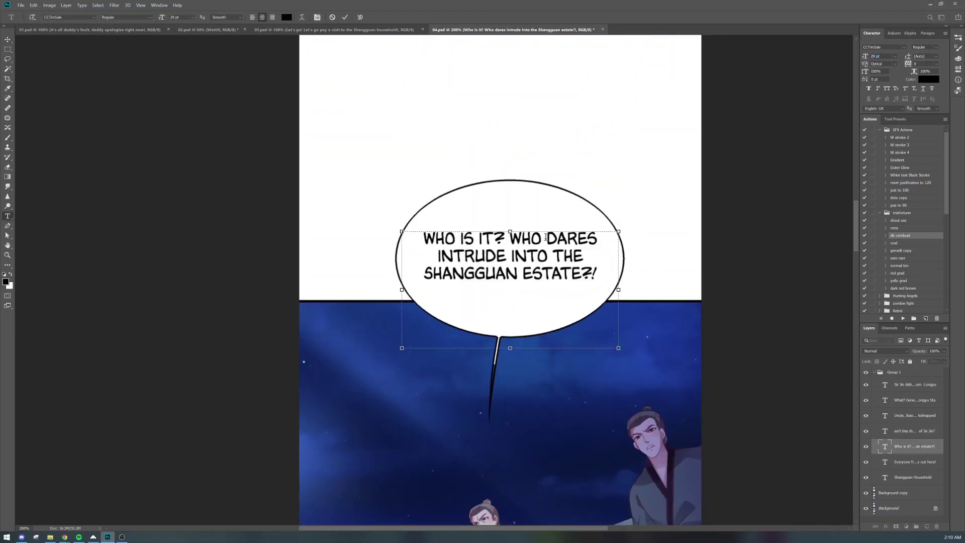
{"action": "key", "text": "Return"}
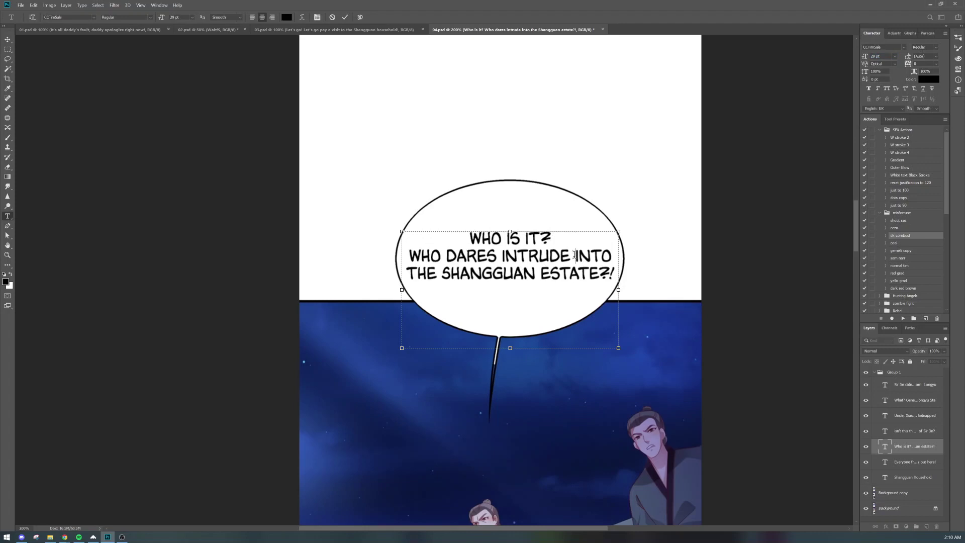
{"action": "left_click", "coordinate": [575, 255]}
{"action": "key", "text": "Return"}
{"action": "key", "text": "ctrl+Return"}
{"action": "key", "text": "v"}
Step: Centre the four-line "Who is it?" text within the oval bubble
{"action": "left_click_drag", "start_coordinate": [534, 263], "coordinate": [533, 257]}
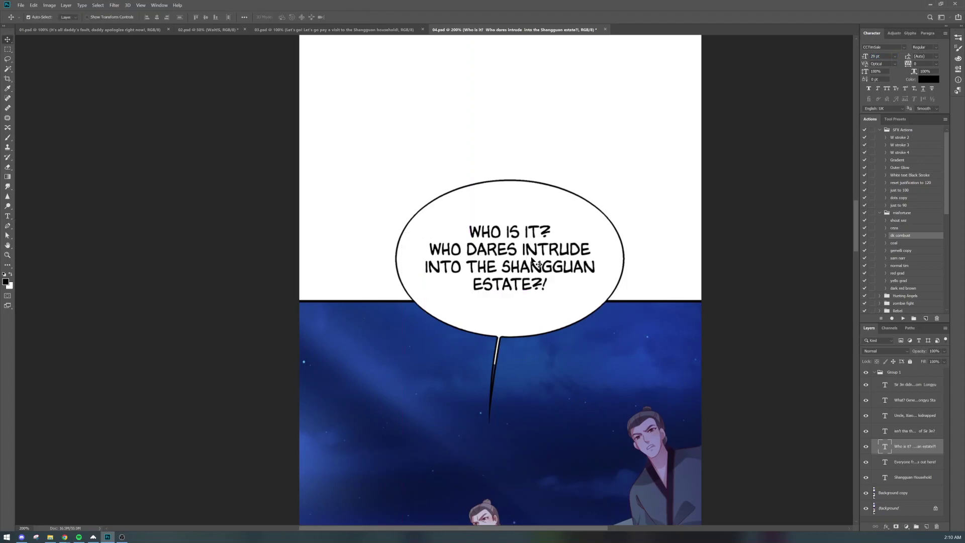
{"action": "key", "text": "Right"}
{"action": "key", "text": "Right"}
{"action": "key", "text": "Right"}
Step: Apply the saved shout action to the "Everyone from the Shangguan household" text in the jagged bubble near the page start
{"action": "left_click_drag", "start_coordinate": [528, 174], "coordinate": [515, 452]}
{"action": "left_click_drag", "start_coordinate": [547, 225], "coordinate": [579, 483]}
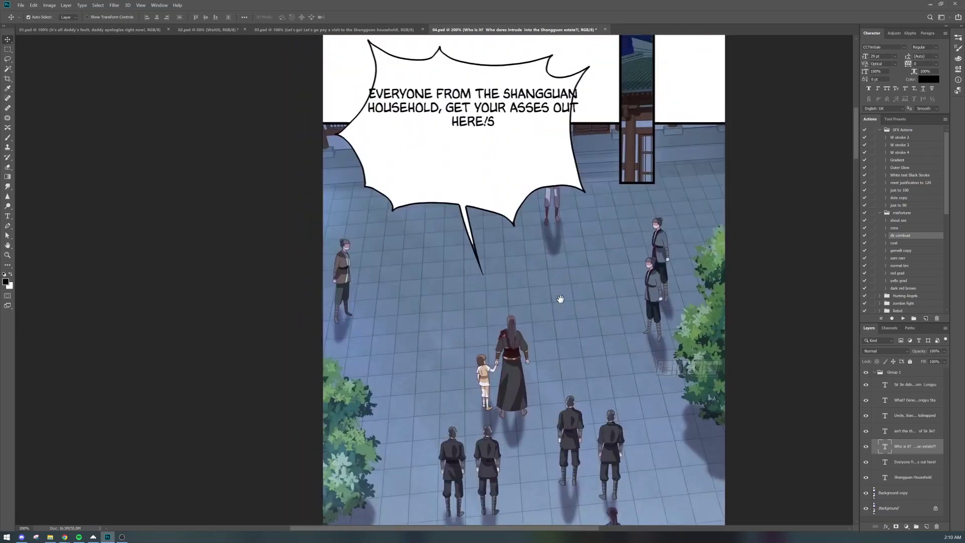
{"action": "left_click_drag", "start_coordinate": [560, 299], "coordinate": [559, 502]}
{"action": "left_click", "coordinate": [482, 350]}
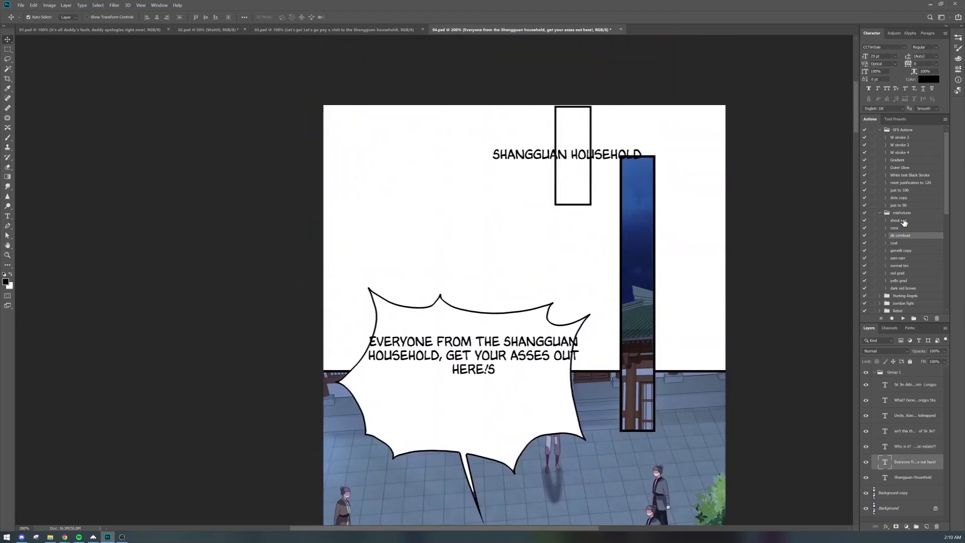
{"action": "left_click", "coordinate": [899, 220]}
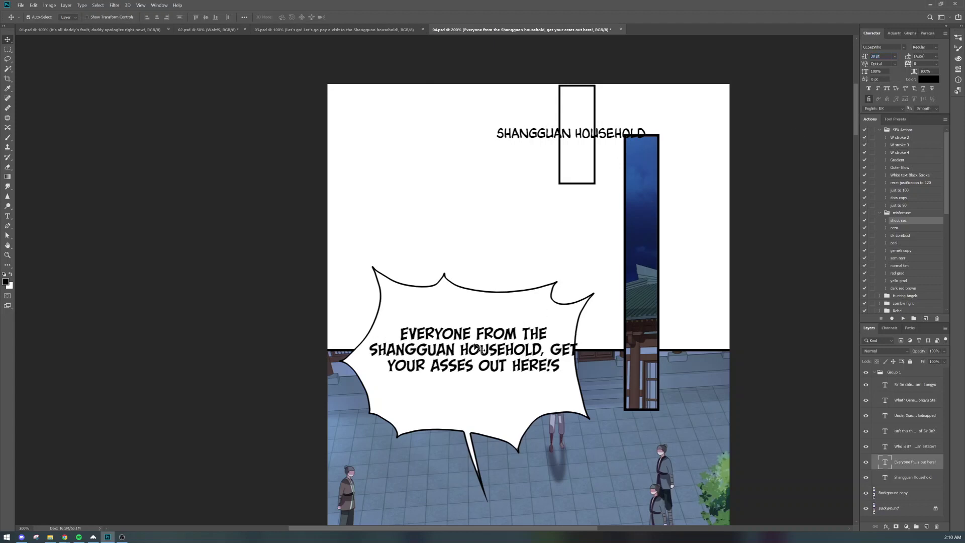
Step: Remove the stray S after "HERE!" and break the shout text before "GET" and before "OUT HERE!", making four lines
{"action": "double_click", "coordinate": [477, 336]}
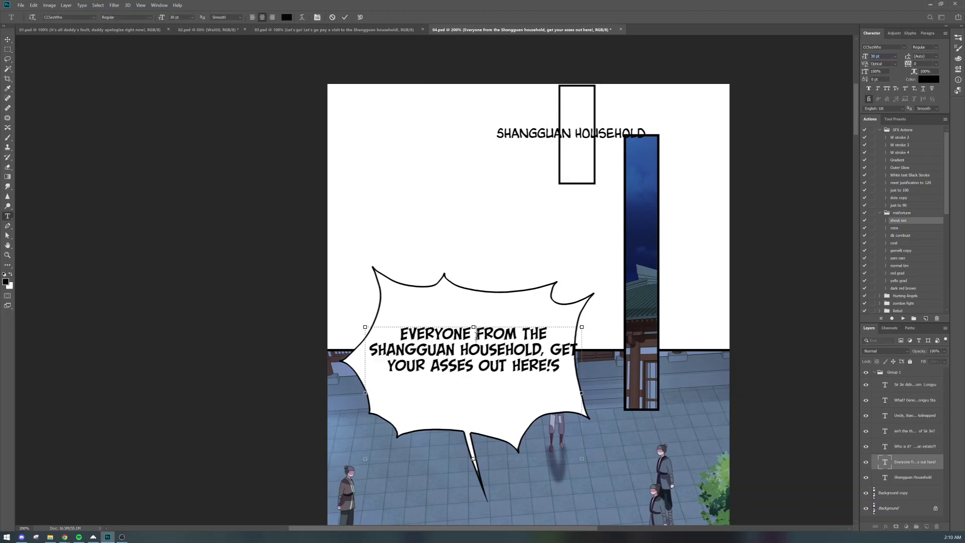
{"action": "left_click", "coordinate": [552, 349]}
{"action": "key", "text": "Return"}
{"action": "key", "text": "End"}
{"action": "key", "text": "BackSpace"}
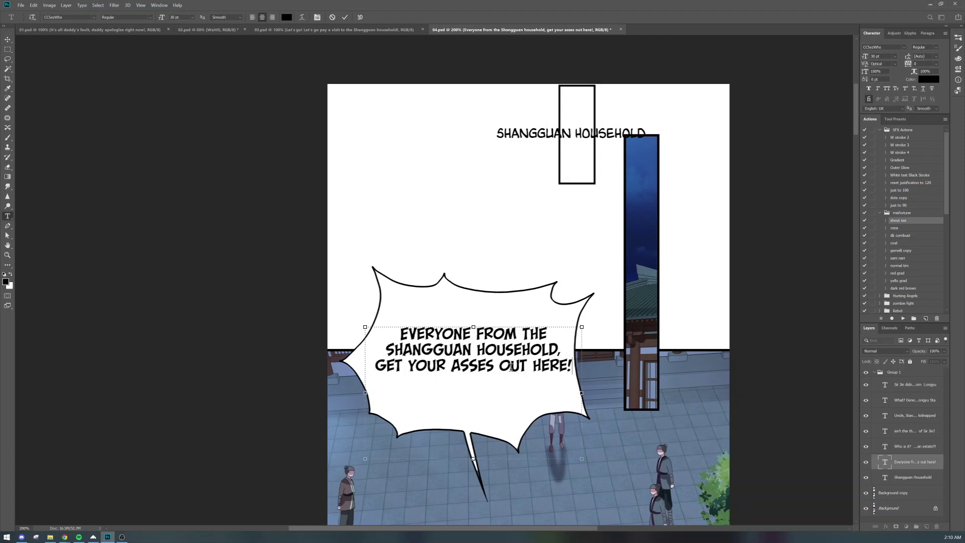
{"action": "key", "text": "Return"}
{"action": "key", "text": "ctrl+Return"}
{"action": "key", "text": "v"}
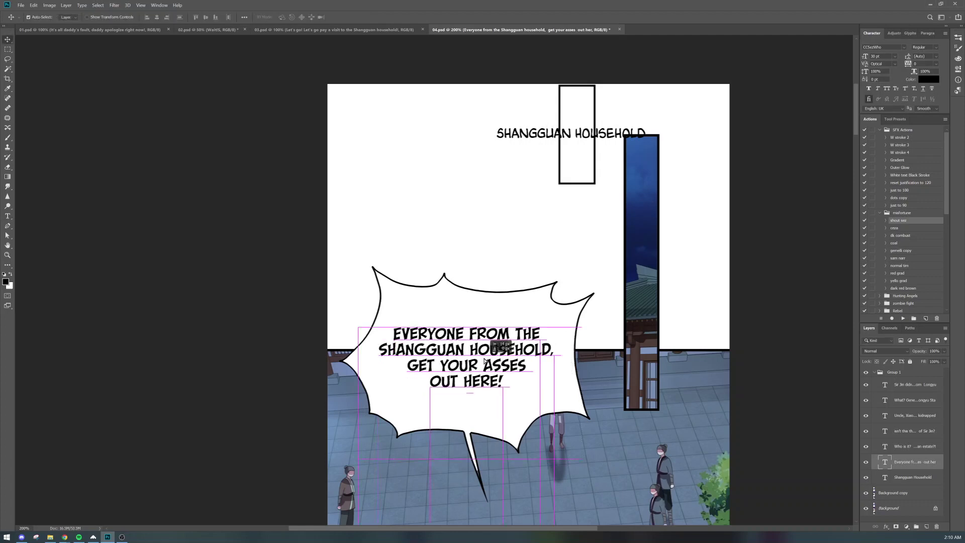
Step: Enlarge the shout text in the jagged bubble to 33 pt and keep it centred
{"action": "key", "text": "Up"}
{"action": "key", "text": "Up"}
{"action": "key", "text": "Up"}
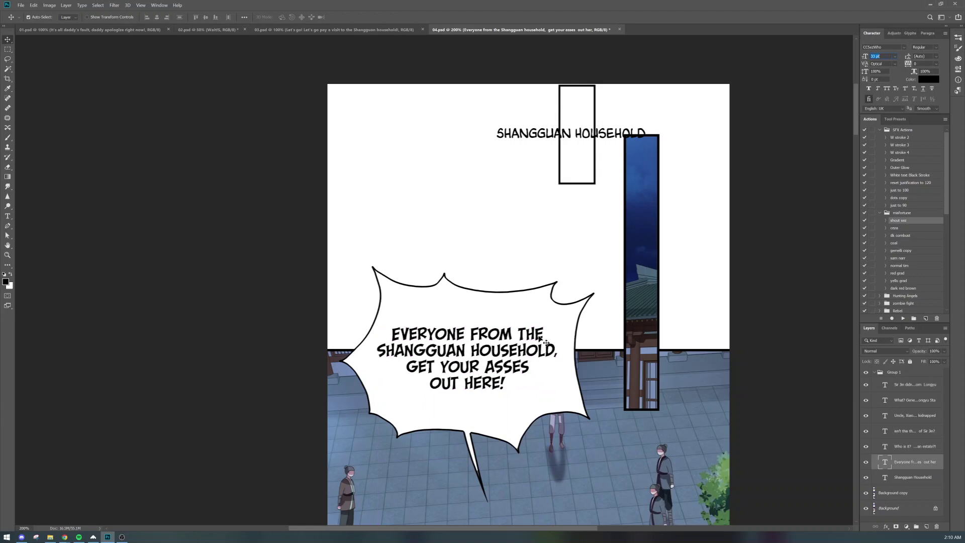
{"action": "key", "text": "Left"}
{"action": "key", "text": "Left"}
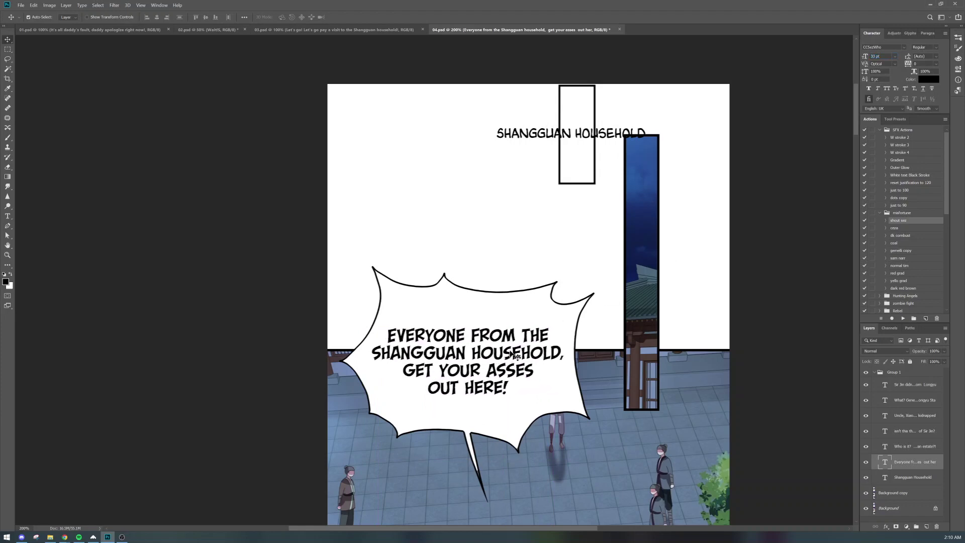
Step: Try breaking the shout text after "FROM" and joining the lines that follow "HOUSEHOLD,"
{"action": "double_click", "coordinate": [510, 354]}
{"action": "left_click", "coordinate": [379, 353]}
{"action": "left_click", "coordinate": [474, 344]}
{"action": "key", "text": "Return"}
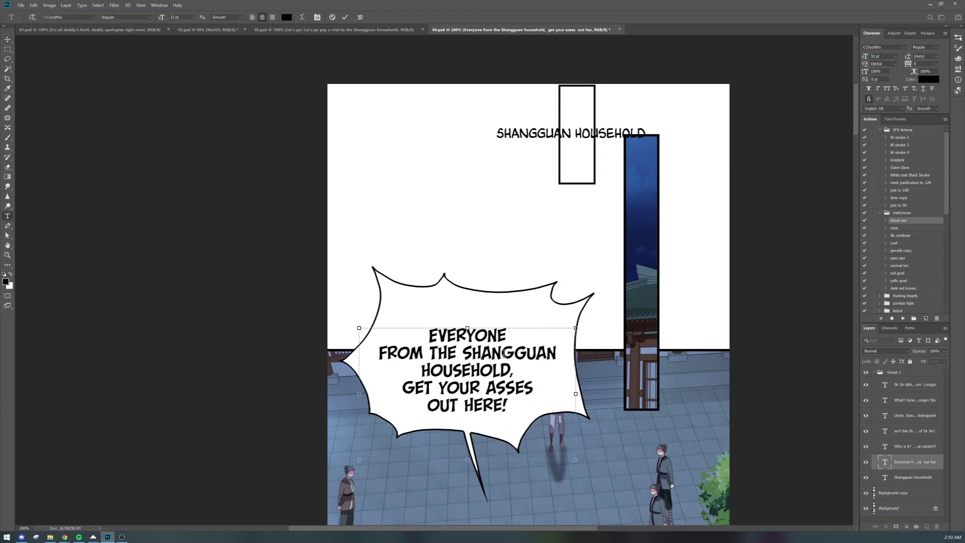
{"action": "key", "text": "BackSpace"}
{"action": "left_click", "coordinate": [523, 336]}
{"action": "key", "text": "Return"}
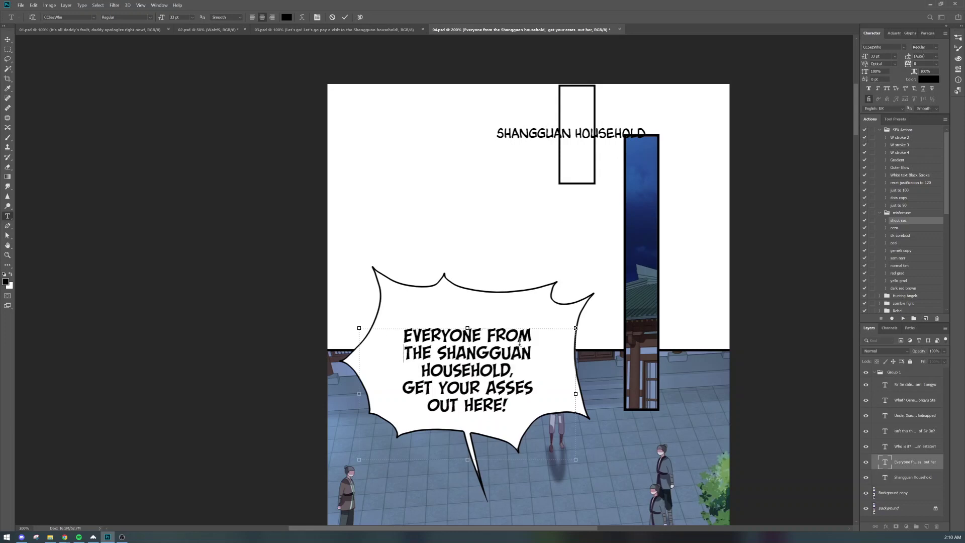
{"action": "key", "text": "BackSpace"}
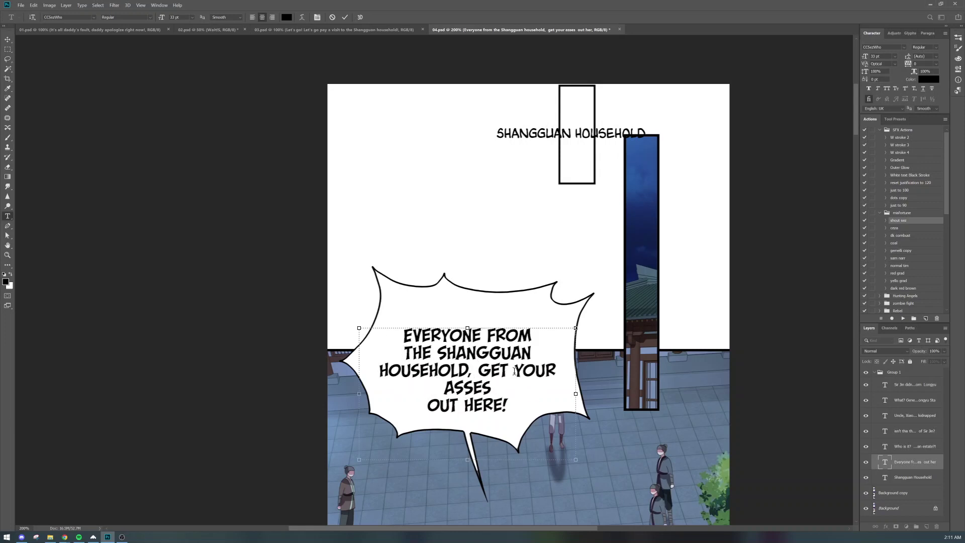
{"action": "key", "text": "BackSpace"}
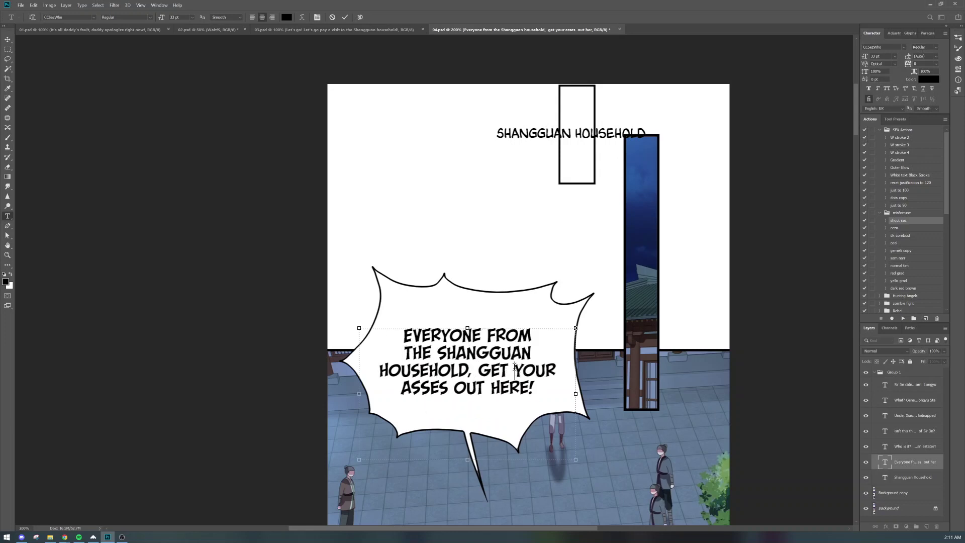
Step: Try breaking the shout text after "GET" and after "OUT" to form five lines
{"action": "left_click", "coordinate": [513, 369]}
{"action": "key", "text": "Return"}
{"action": "left_click", "coordinate": [514, 385]}
{"action": "key", "text": "Return"}
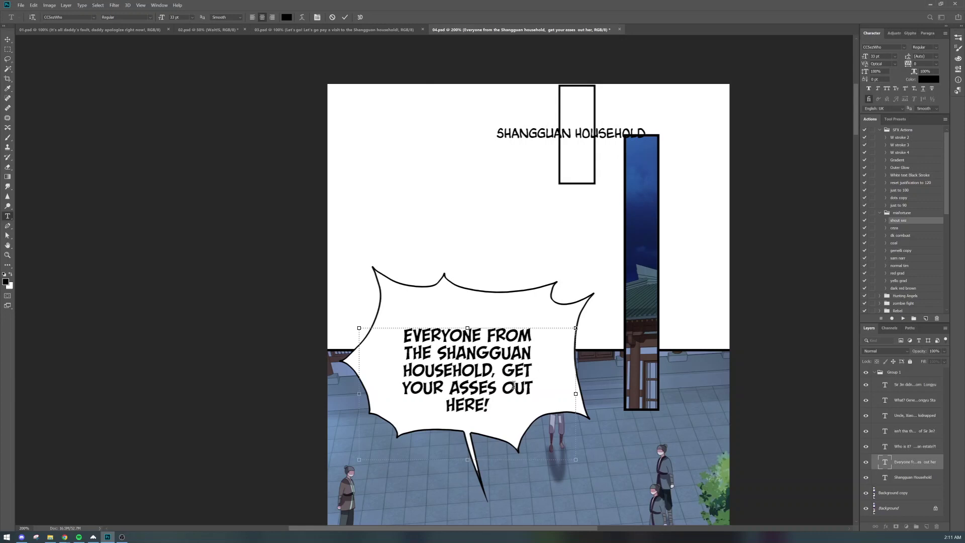
{"action": "key", "text": "ctrl+Return"}
{"action": "key", "text": "v"}
Step: Try repositioning the five-line shout text in the jagged bubble, and undo back to the four-line layout
{"action": "mouse_move", "coordinate": [494, 383]}
{"action": "left_mouse_down"}
{"action": "mouse_move", "coordinate": [505, 366]}
{"action": "mouse_move", "coordinate": [497, 374]}
{"action": "left_mouse_up"}
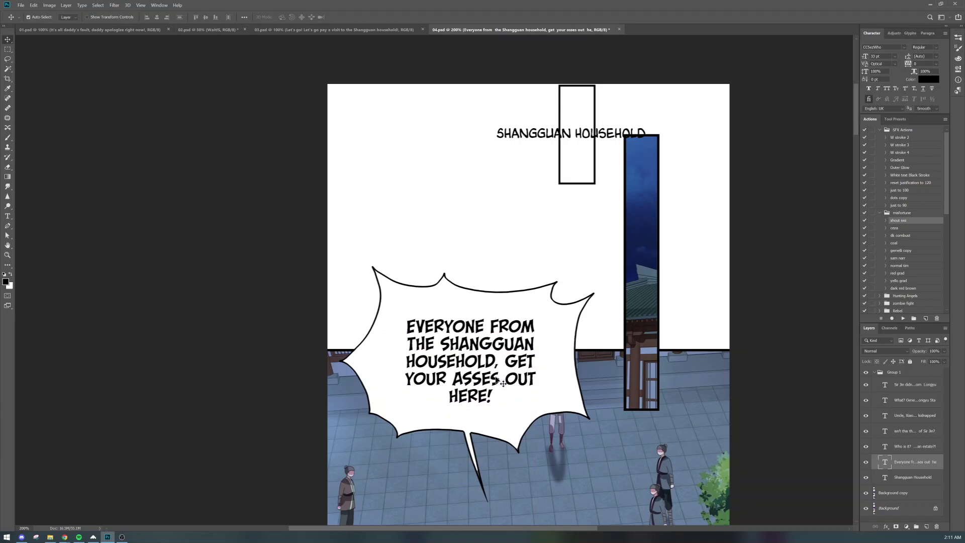
{"action": "left_click_drag", "start_coordinate": [504, 389], "coordinate": [505, 391]}
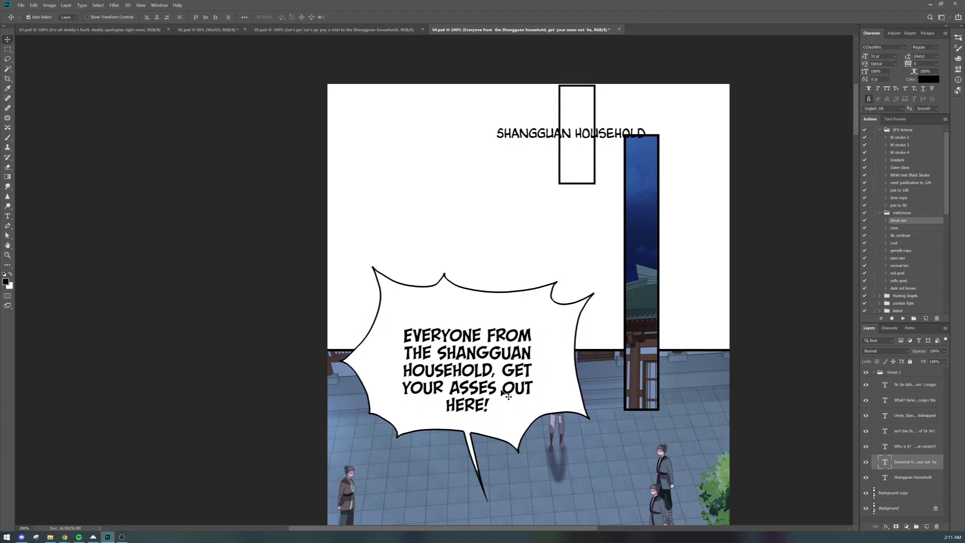
{"action": "key", "text": "ctrl+z"}
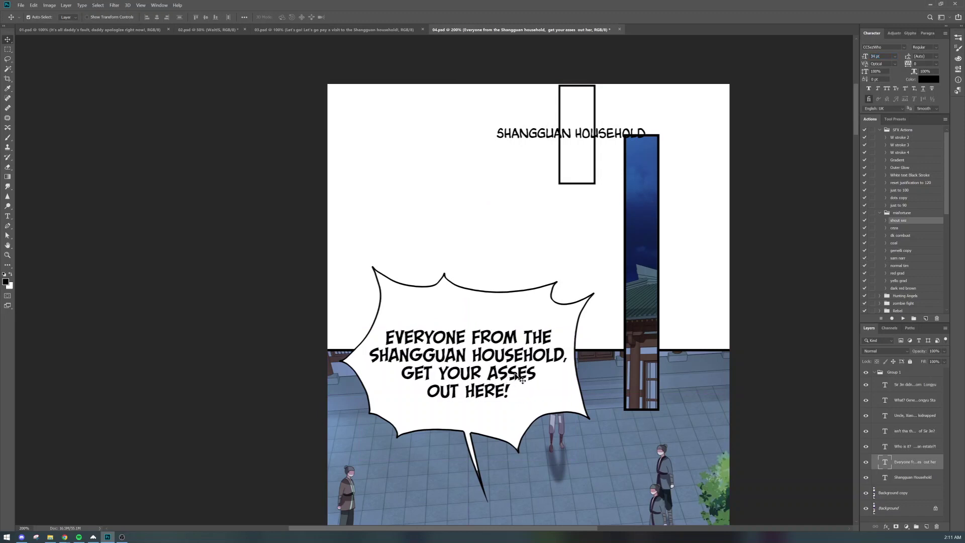
Step: Compare the shout text in the jagged bubble with the original lettering by toggling the visibility of the Background copy layer
{"action": "left_click_drag", "start_coordinate": [490, 319], "coordinate": [522, 328]}
{"action": "key", "text": "Up"}
{"action": "key", "text": "Up"}
{"action": "left_click", "coordinate": [866, 493]}
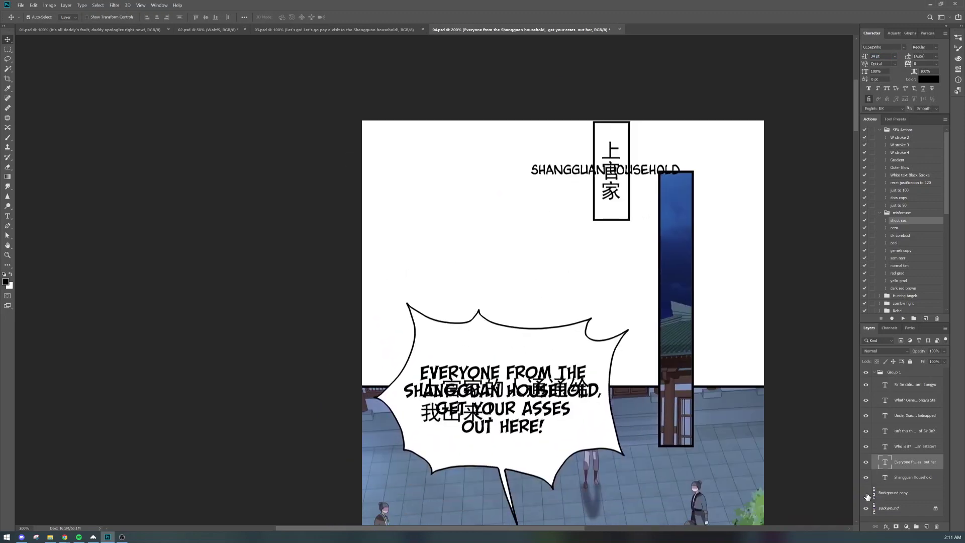
{"action": "left_click", "coordinate": [867, 494]}
{"action": "left_click", "coordinate": [867, 493]}
{"action": "left_click", "coordinate": [866, 494]}
Step: Restyle the "Shangguan Household" caption in the CCSamaritanTall font with a recorded action and move it clear of the narrow vertical box
{"action": "left_click_drag", "start_coordinate": [599, 294], "coordinate": [573, 424]}
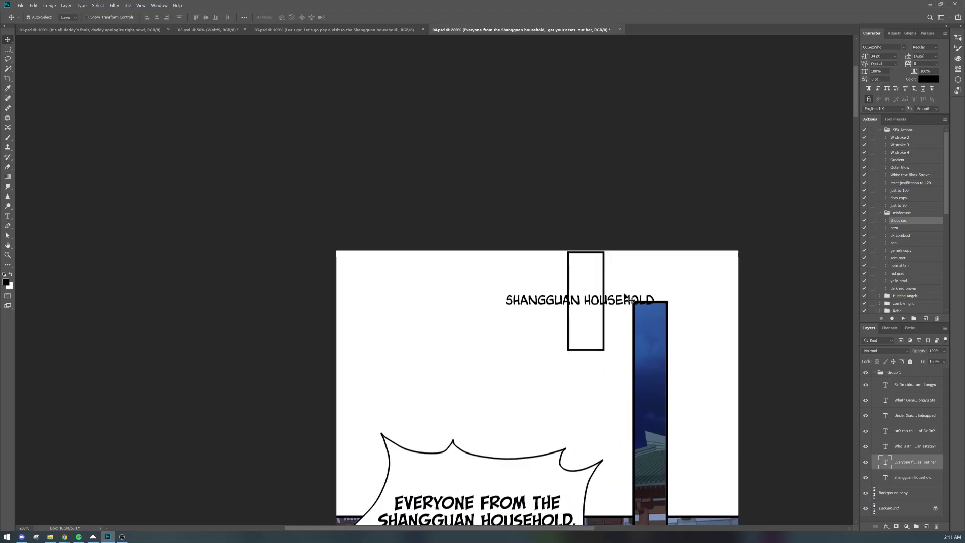
{"action": "left_click", "coordinate": [619, 303]}
{"action": "left_click", "coordinate": [902, 259]}
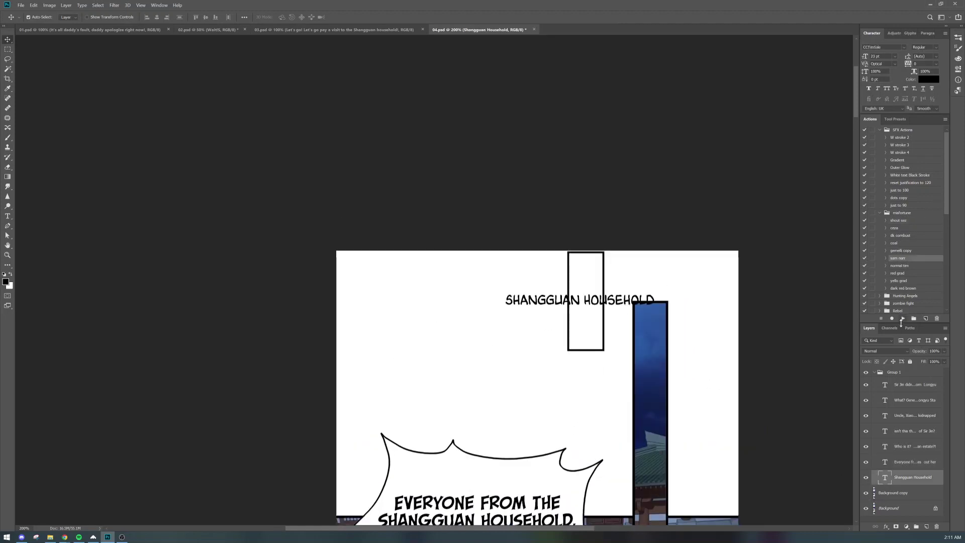
{"action": "left_click", "coordinate": [903, 318]}
{"action": "left_click_drag", "start_coordinate": [574, 305], "coordinate": [430, 319]}
Step: Lasso the empty vertical caption box on the Background copy layer and copy it to a new layer
{"action": "left_click", "coordinate": [543, 365]}
{"action": "key", "text": "l"}
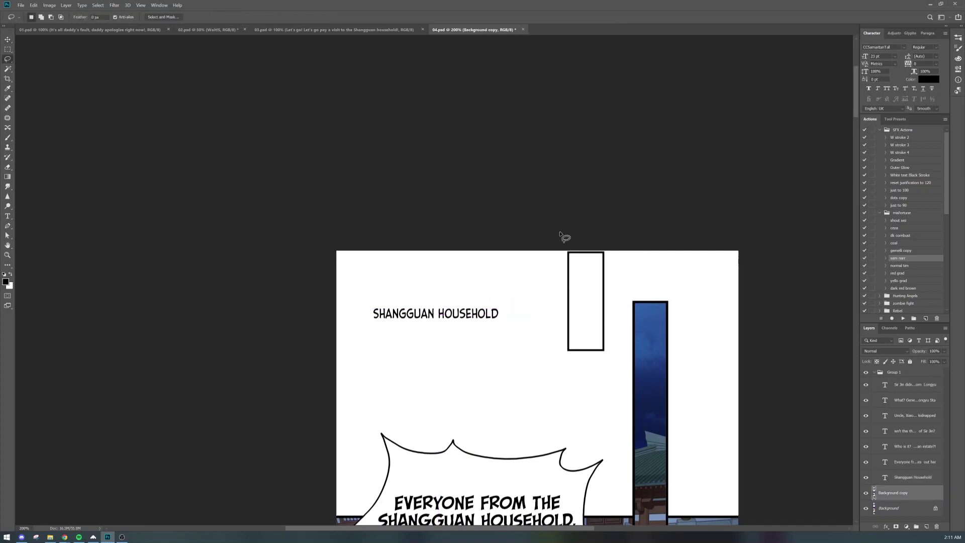
{"action": "mouse_move", "coordinate": [561, 243]}
{"action": "left_mouse_down"}
{"action": "mouse_move", "coordinate": [566, 369]}
{"action": "mouse_move", "coordinate": [608, 243]}
{"action": "mouse_move", "coordinate": [588, 245]}
{"action": "left_mouse_up"}
{"action": "key", "text": "ctrl+t"}
{"action": "mouse_move", "coordinate": [607, 291]}
{"action": "left_mouse_down"}
{"action": "mouse_move", "coordinate": [613, 367]}
{"action": "mouse_move", "coordinate": [639, 277]}
{"action": "mouse_move", "coordinate": [626, 343]}
{"action": "left_mouse_up"}
{"action": "key", "text": "ctrl+j"}
Step: Hide the copied box layer and paint white over the original vertical box on the Background copy layer
{"action": "key", "text": "alt+bracketleft"}
{"action": "key", "text": "b"}
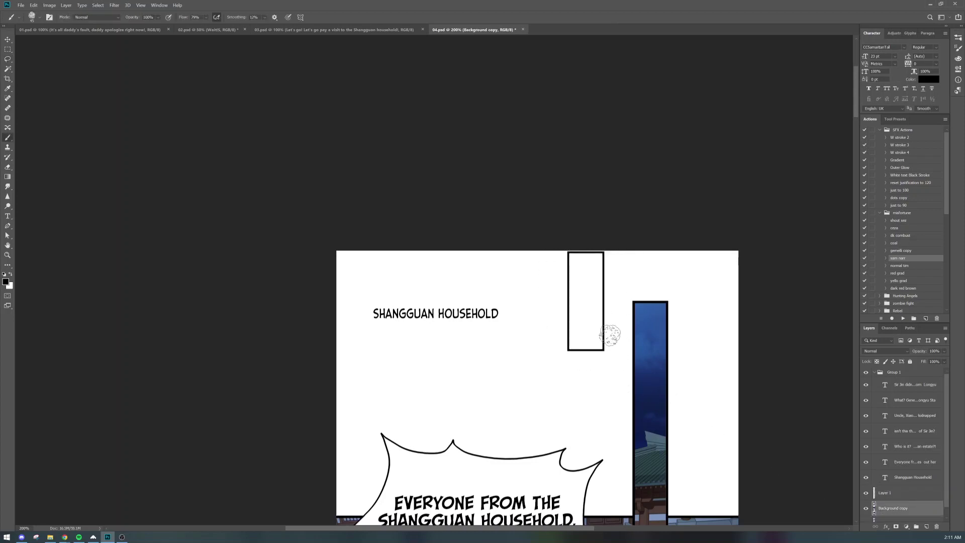
{"action": "key", "text": "c"}
{"action": "key", "text": "x"}
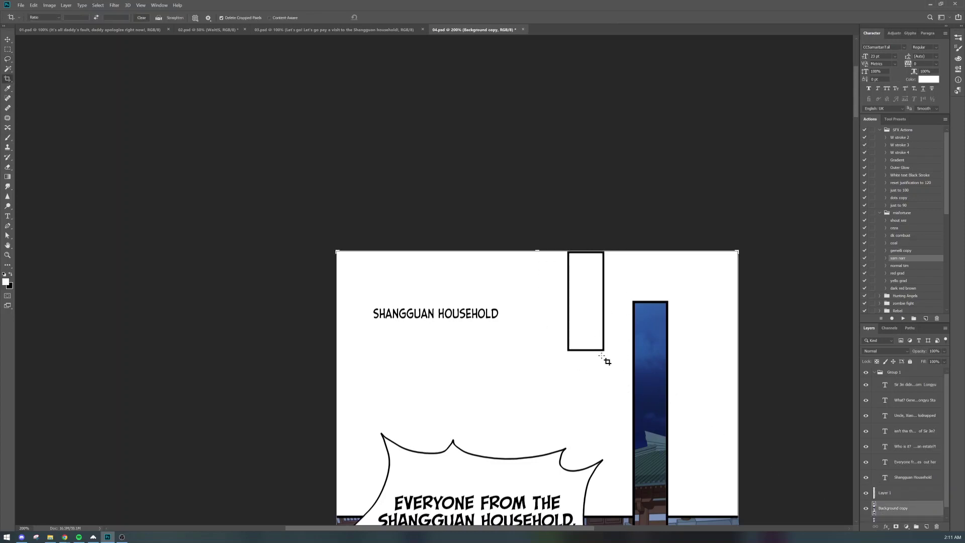
{"action": "key", "text": "b"}
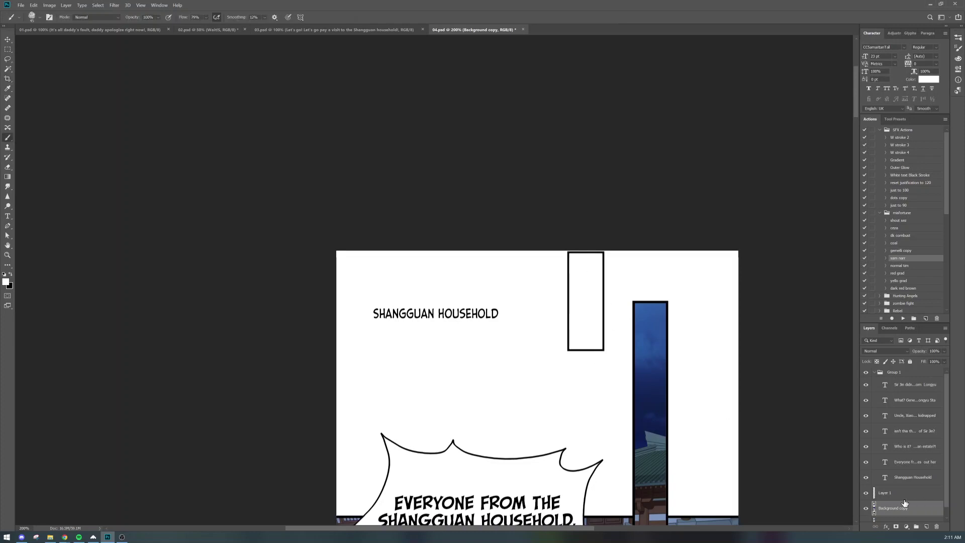
{"action": "left_click", "coordinate": [866, 492]}
{"action": "mouse_move", "coordinate": [595, 252]}
{"action": "left_mouse_down"}
{"action": "mouse_move", "coordinate": [593, 347]}
{"action": "mouse_move", "coordinate": [571, 252]}
{"action": "left_mouse_up"}
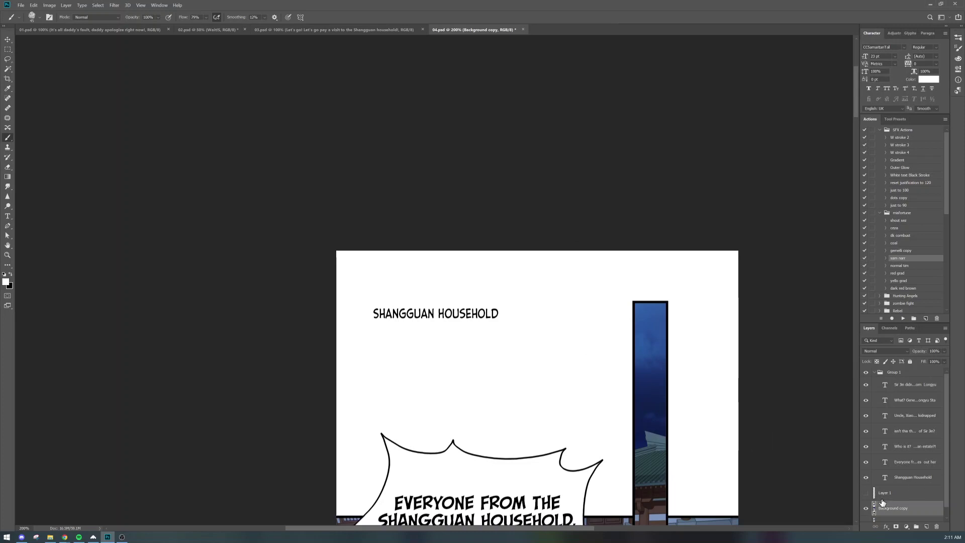
Step: Show Layer 1 again and rotate its caption box 90° clockwise
{"action": "left_click", "coordinate": [867, 493]}
{"action": "key", "text": "v"}
{"action": "left_click", "coordinate": [594, 323]}
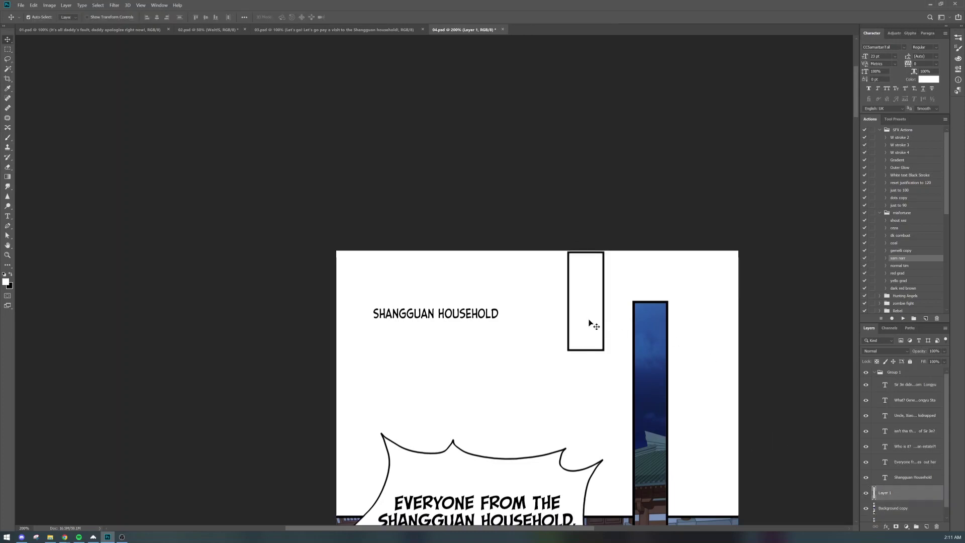
{"action": "key", "text": "ctrl+t"}
{"action": "right_click", "coordinate": [586, 309]}
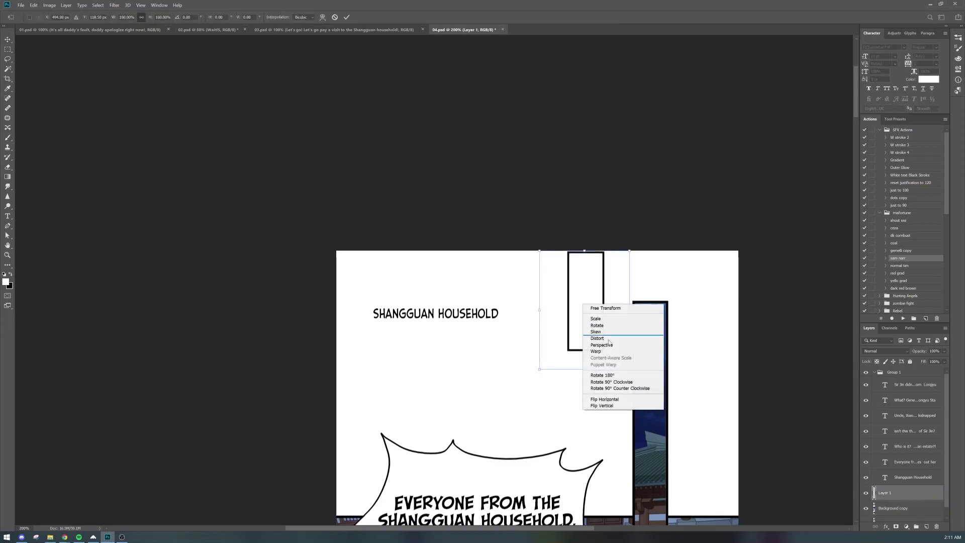
{"action": "left_click", "coordinate": [598, 372]}
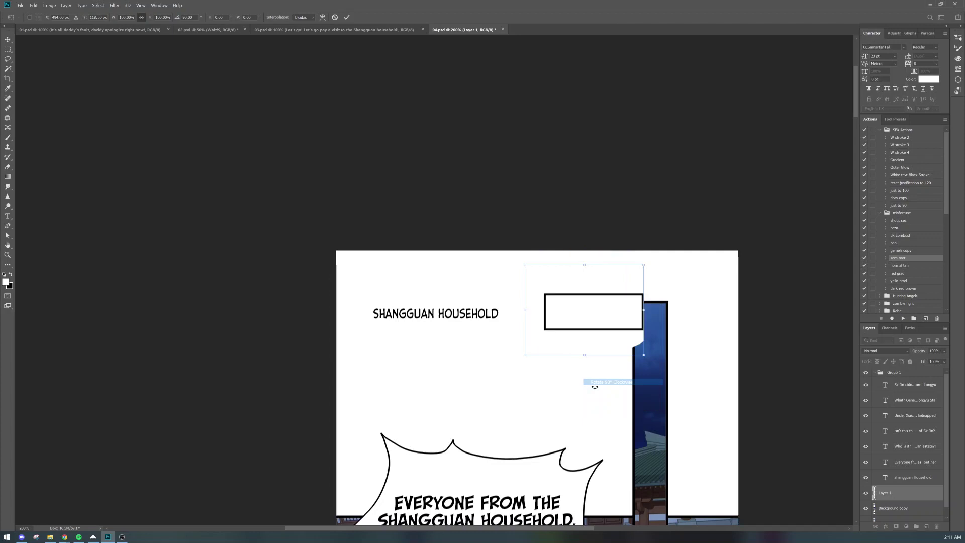
{"action": "left_click", "coordinate": [347, 19]}
Step: Erase the excess white around the rotated box and move the box clear of the blue panel strip
{"action": "key", "text": "e"}
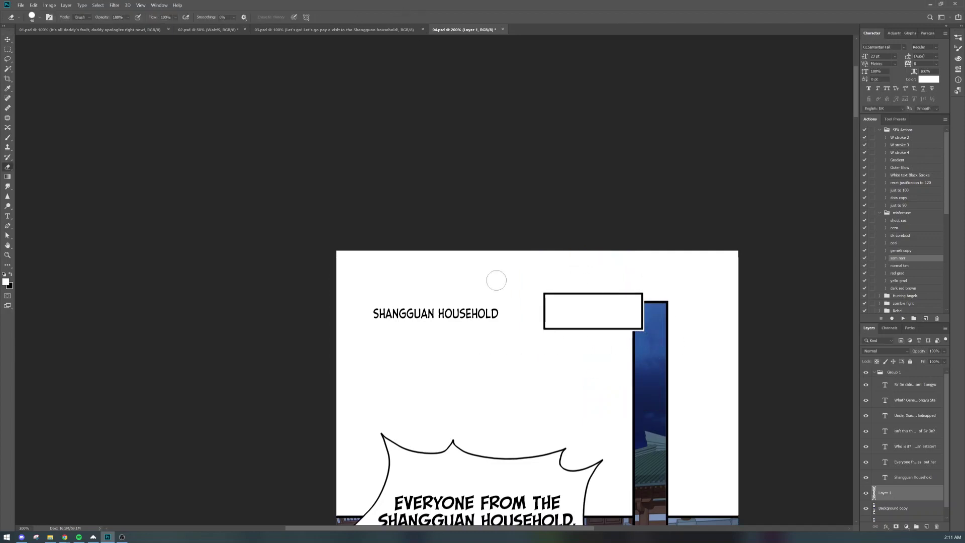
{"action": "key", "text": "v"}
{"action": "mouse_move", "coordinate": [609, 306]}
{"action": "left_mouse_down"}
{"action": "mouse_move", "coordinate": [571, 302]}
{"action": "mouse_move", "coordinate": [582, 299]}
{"action": "left_mouse_up"}
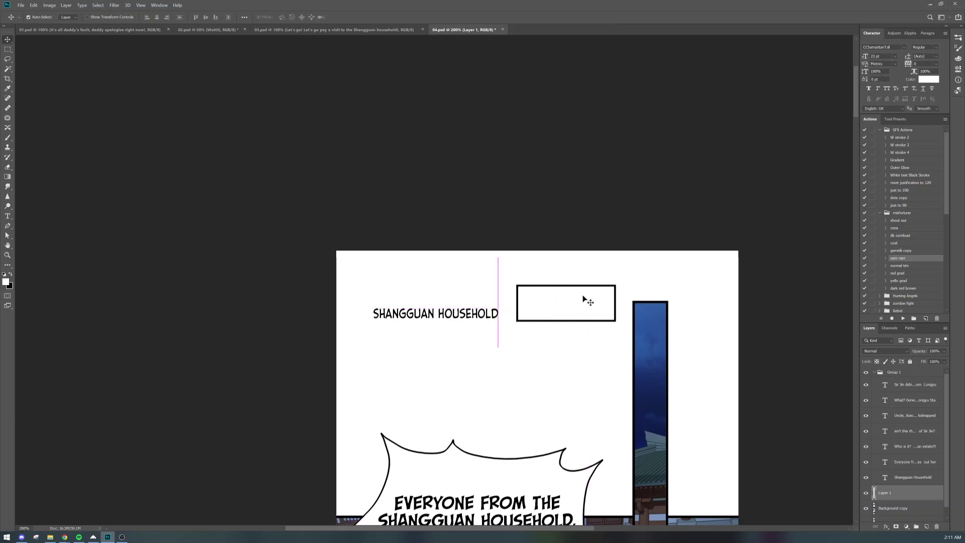
{"action": "left_click_drag", "start_coordinate": [607, 362], "coordinate": [569, 254]}
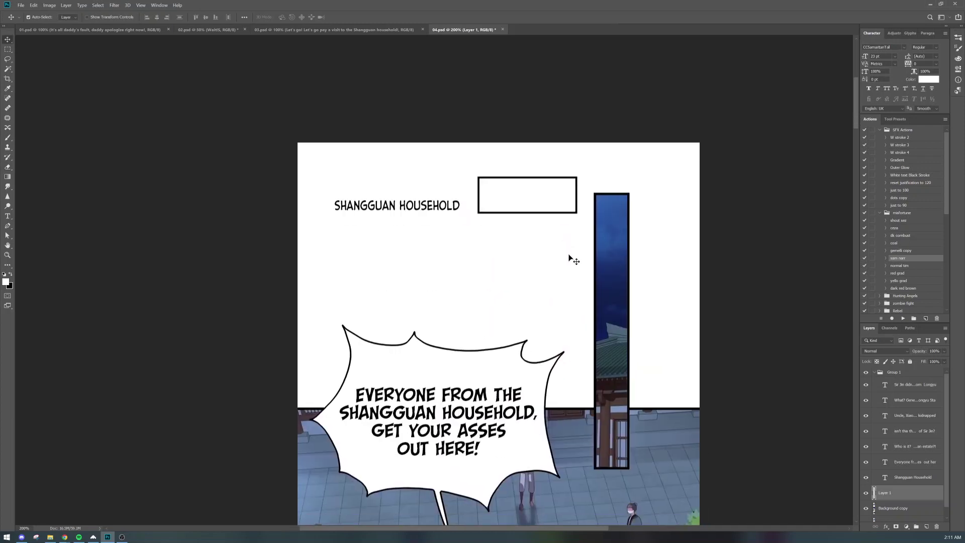
Step: Hide the Background copy layer to compare with the original, and erase the remaining white patches around the rotated box on Layer 1
{"action": "left_click", "coordinate": [867, 508]}
{"action": "left_click", "coordinate": [867, 508]}
{"action": "left_click", "coordinate": [867, 509]}
{"action": "left_click", "coordinate": [866, 508]}
{"action": "left_click", "coordinate": [867, 508]}
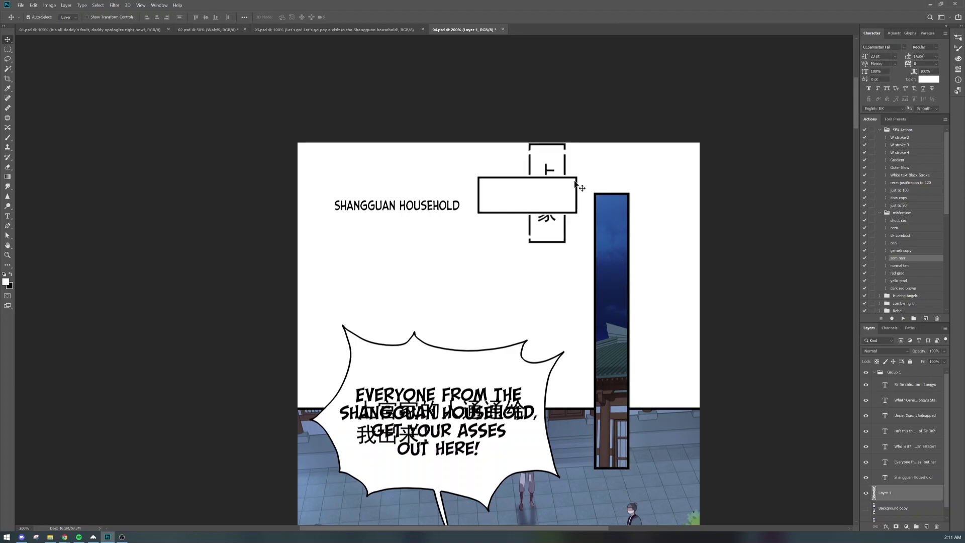
{"action": "key", "text": "e"}
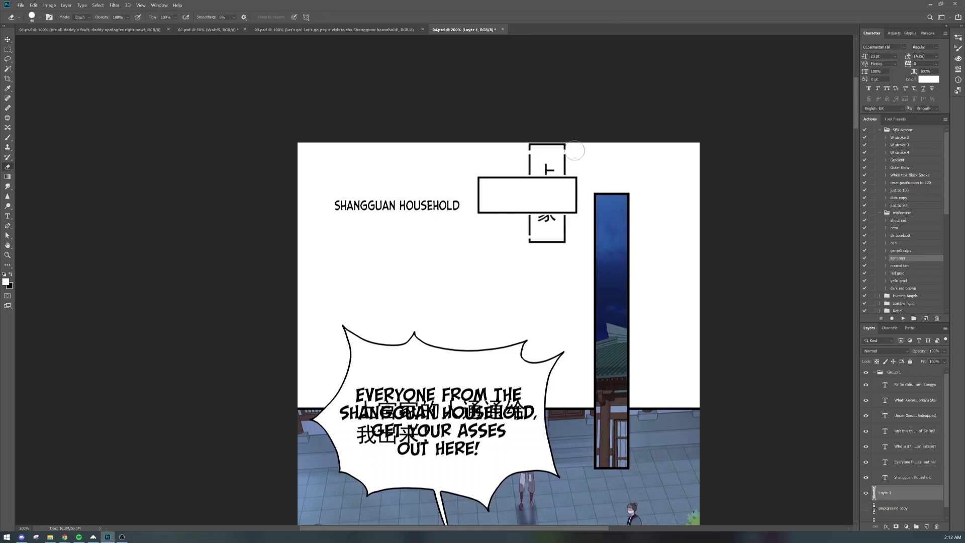
{"action": "key", "text": "v"}
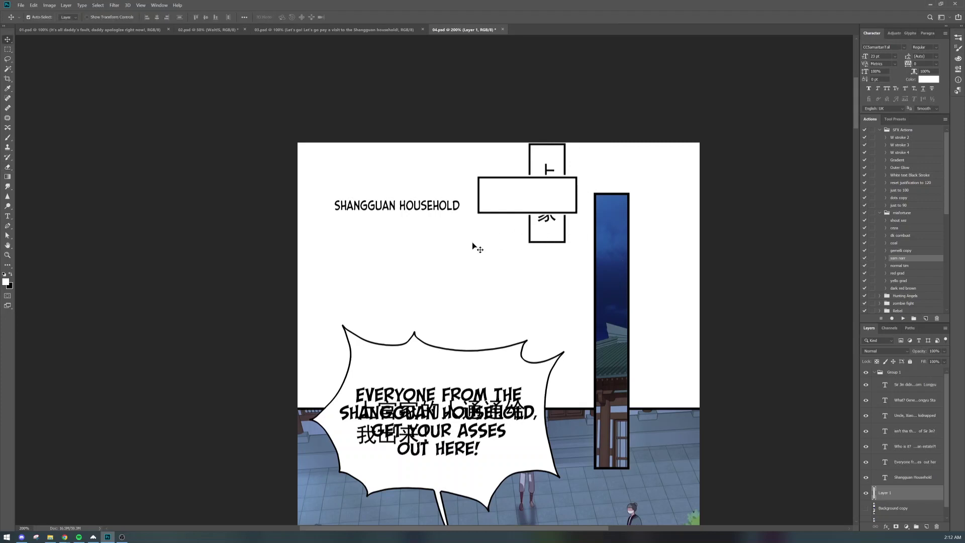
Step: Move the "Shangguan Household" caption over the horizontal box and enlarge it to 25 pt
{"action": "mouse_move", "coordinate": [451, 230]}
{"action": "left_mouse_down"}
{"action": "mouse_move", "coordinate": [508, 323]}
{"action": "mouse_move", "coordinate": [537, 293]}
{"action": "mouse_move", "coordinate": [602, 281]}
{"action": "mouse_move", "coordinate": [566, 280]}
{"action": "mouse_move", "coordinate": [604, 280]}
{"action": "left_mouse_up"}
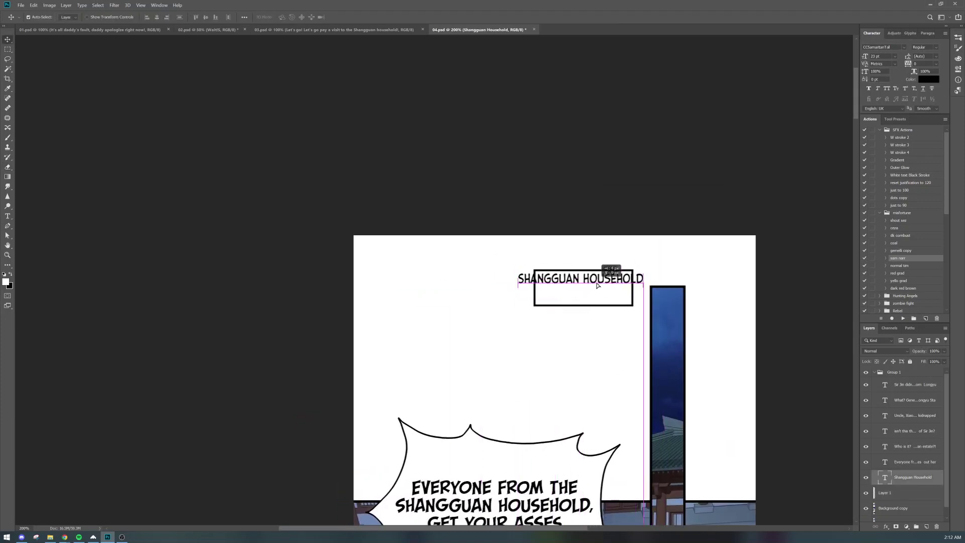
{"action": "key", "text": "Up"}
{"action": "key", "text": "Up"}
Step: Break the caption after "SHANGGUAN" and centre the two lines inside the horizontal box
{"action": "double_click", "coordinate": [603, 280]}
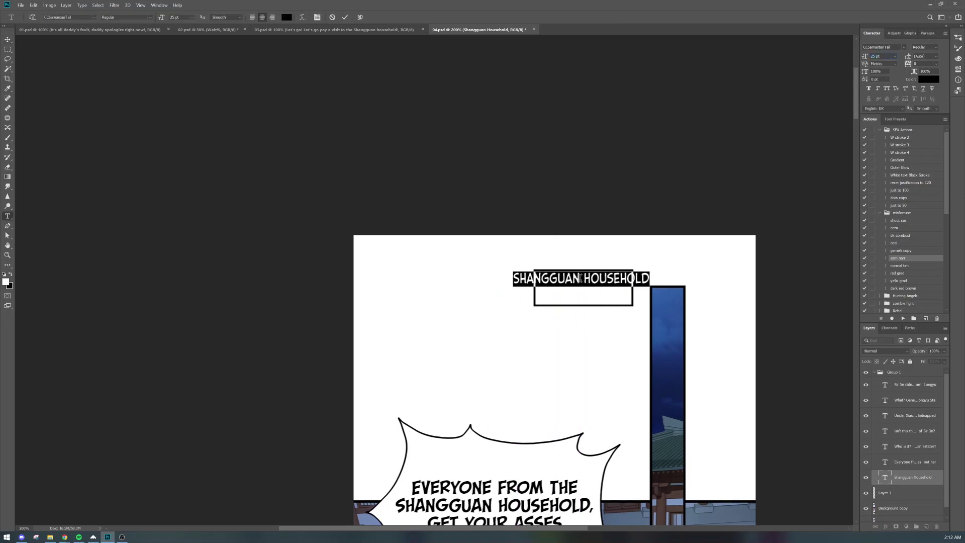
{"action": "left_click", "coordinate": [583, 280]}
{"action": "key", "text": "Return"}
{"action": "key", "text": "ctrl+Return"}
{"action": "key", "text": "v"}
{"action": "left_click_drag", "start_coordinate": [591, 283], "coordinate": [593, 285]}
Step: Compare the new caption box with the original art by toggling Background copy, and examine its placement on the page at a smaller scale
{"action": "scroll", "coordinate": [611, 362], "scroll_direction": "down", "scroll_amount": 2}
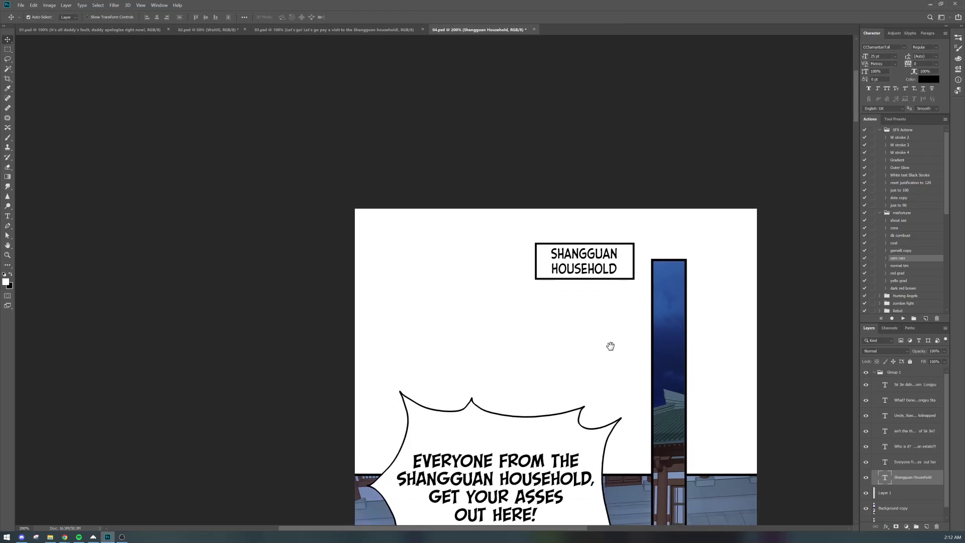
{"action": "scroll", "coordinate": [870, 504], "scroll_direction": "down", "scroll_amount": 1}
{"action": "left_click", "coordinate": [867, 499]}
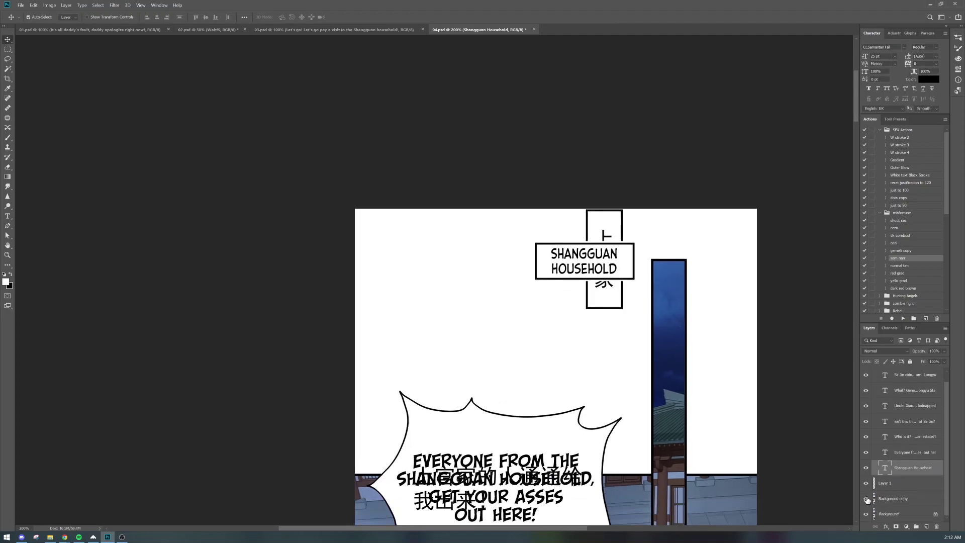
{"action": "left_click", "coordinate": [867, 499]}
{"action": "left_click_drag", "start_coordinate": [742, 461], "coordinate": [722, 451]}
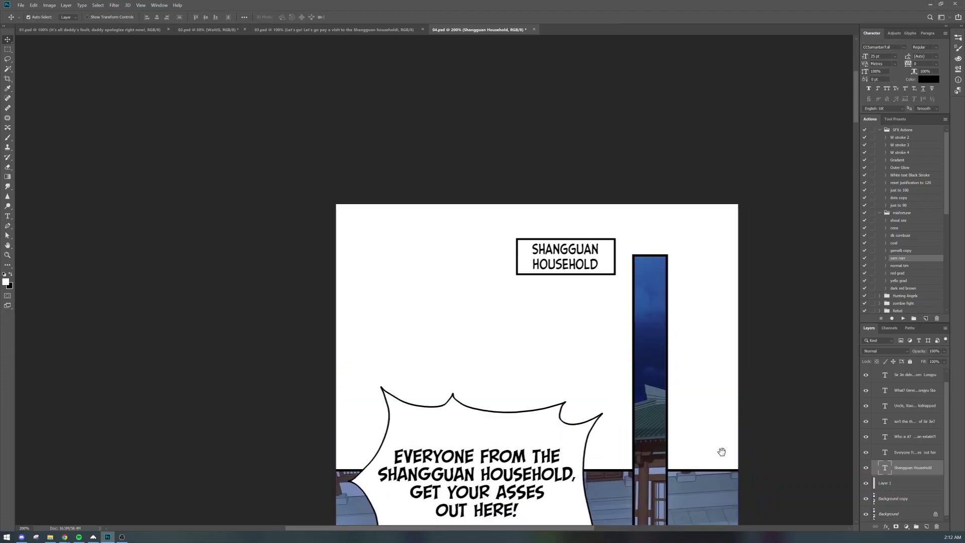
{"action": "key", "text": "ctrl+minus"}
{"action": "key", "text": "ctrl+minus"}
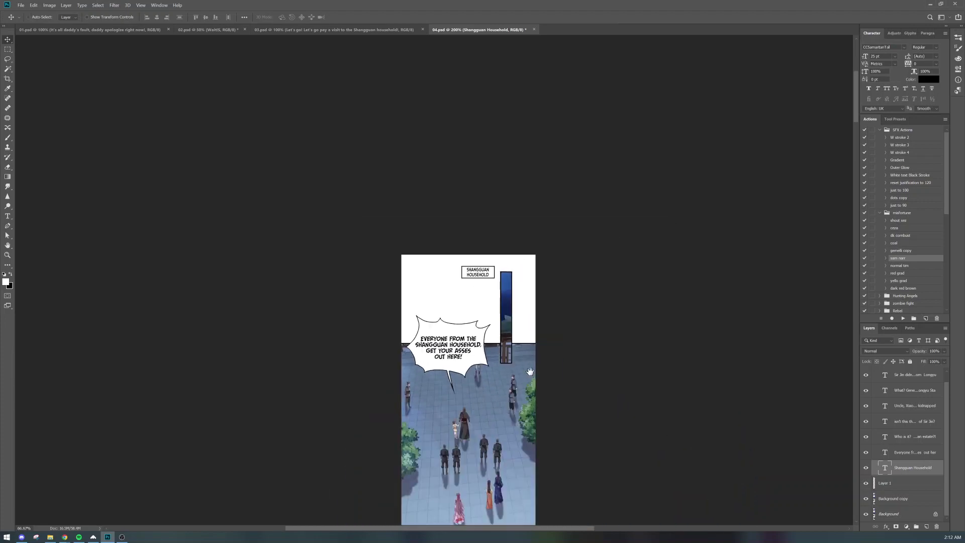
{"action": "left_click_drag", "start_coordinate": [503, 358], "coordinate": [573, 429]}
{"action": "key", "text": "ctrl+plus"}
{"action": "scroll", "coordinate": [611, 442], "scroll_direction": "up", "scroll_amount": 1}
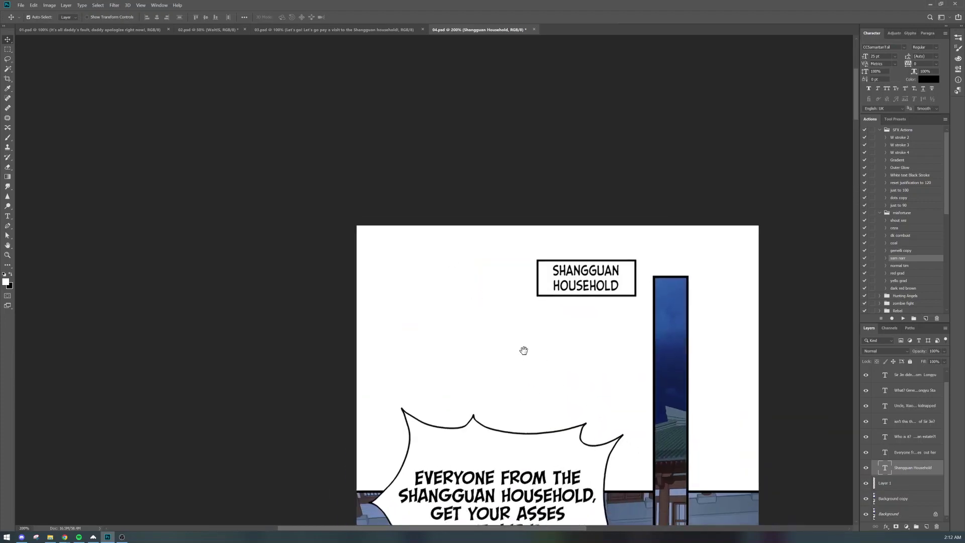
{"action": "scroll", "coordinate": [910, 469], "scroll_direction": "up", "scroll_amount": 1}
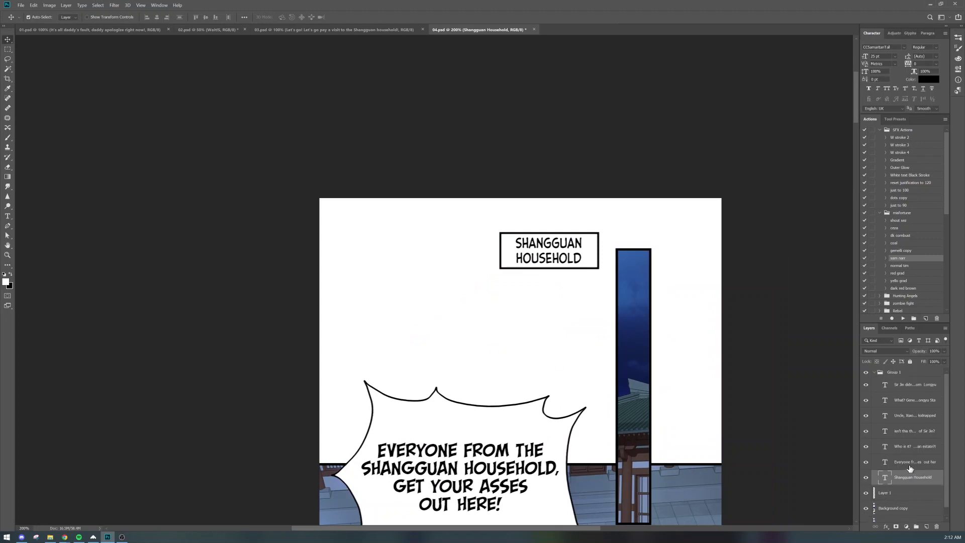
Step: Put the caption box layer into the collapsed Group 1 and close 04.psd, saving its changes
{"action": "left_click", "coordinate": [877, 374]}
{"action": "left_click", "coordinate": [875, 372]}
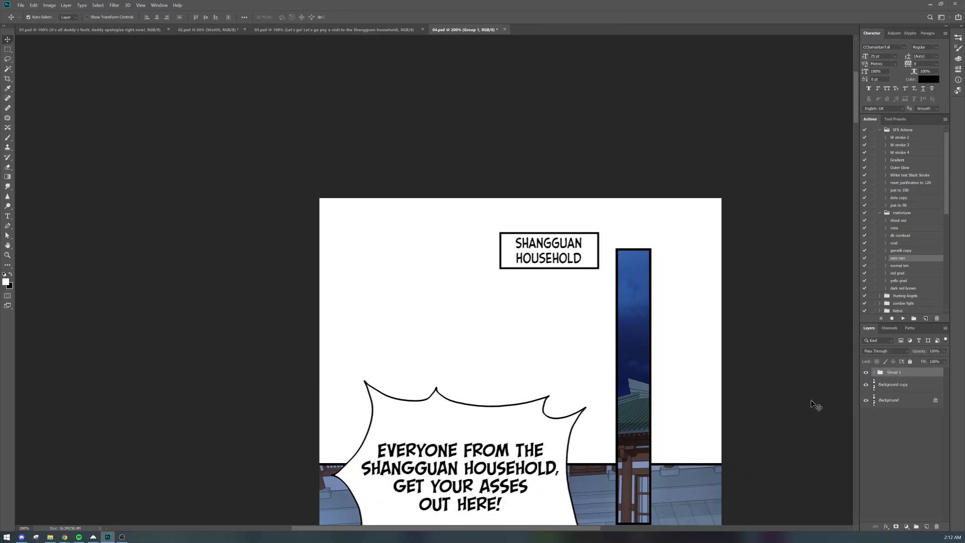
{"action": "key", "text": "ctrl+0"}
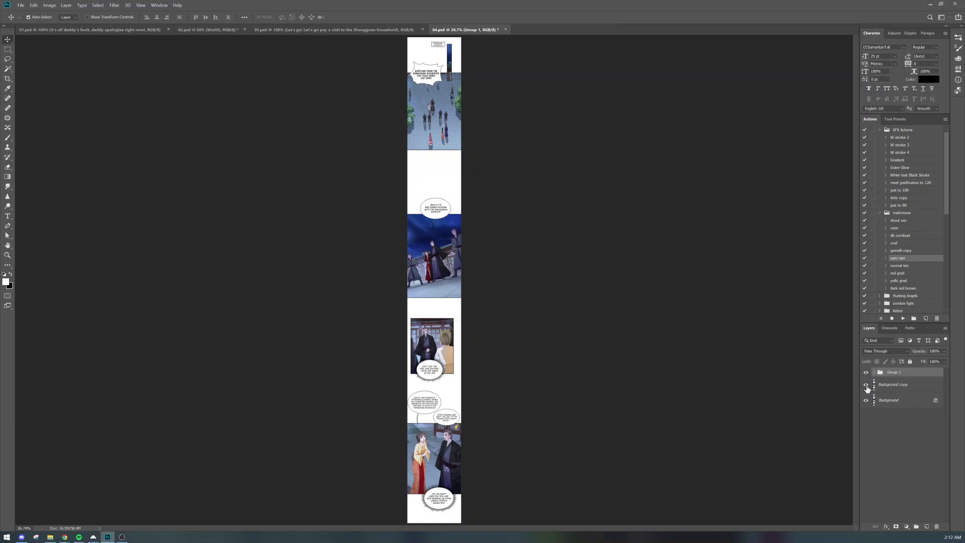
{"action": "key", "text": "ctrl+w"}
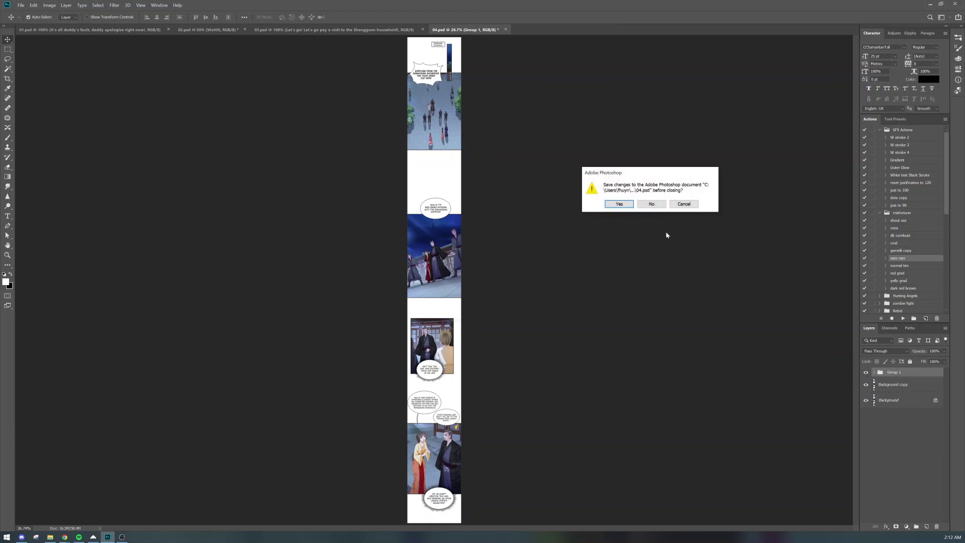
{"action": "left_click", "coordinate": [626, 207]}
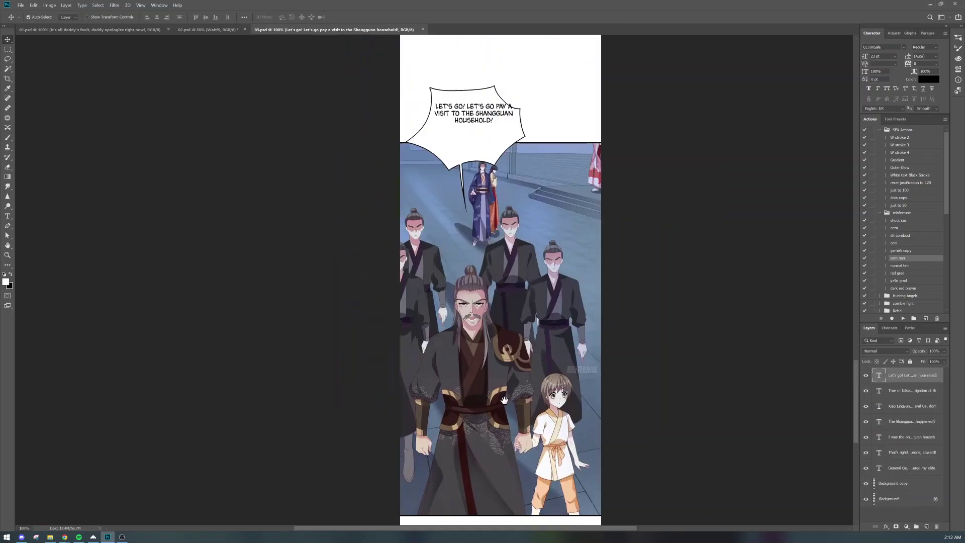
Step: In 03.psd, move the "LET'S GO!" text lower in its jagged bubble and restyle it with the recorded shout action
{"action": "left_click_drag", "start_coordinate": [521, 281], "coordinate": [511, 453]}
{"action": "key", "text": "ctrl+plus"}
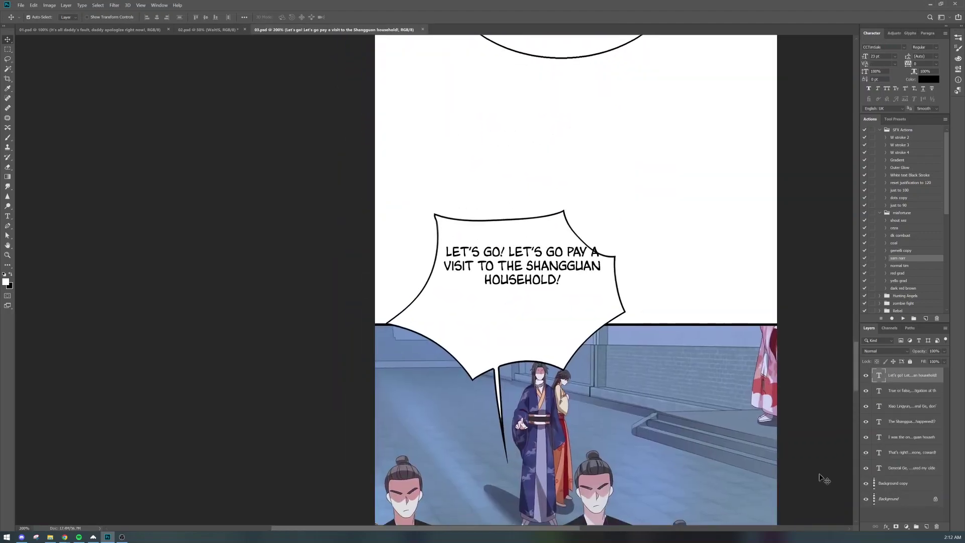
{"action": "left_click_drag", "start_coordinate": [447, 259], "coordinate": [439, 283]}
{"action": "left_click_drag", "start_coordinate": [506, 307], "coordinate": [488, 330]}
{"action": "left_click", "coordinate": [897, 221]}
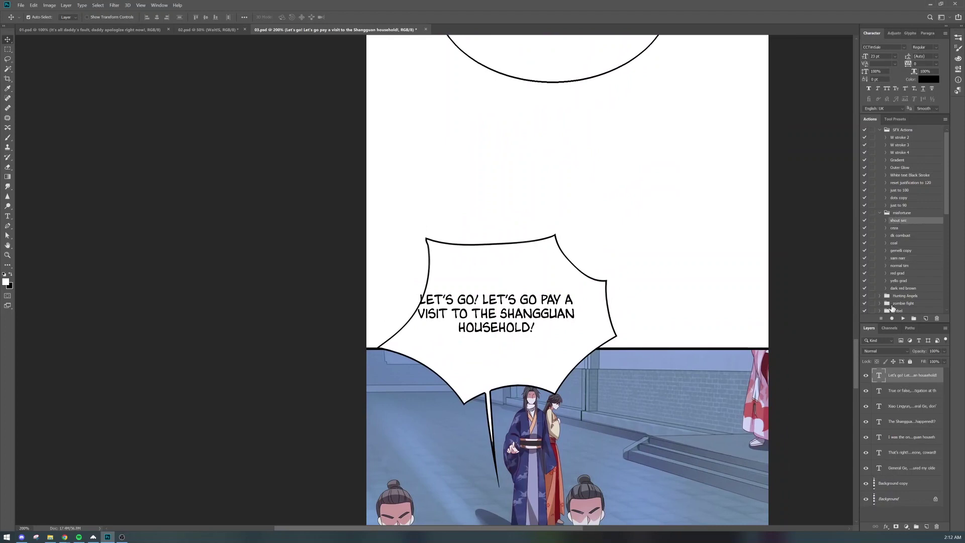
{"action": "left_click", "coordinate": [904, 319]}
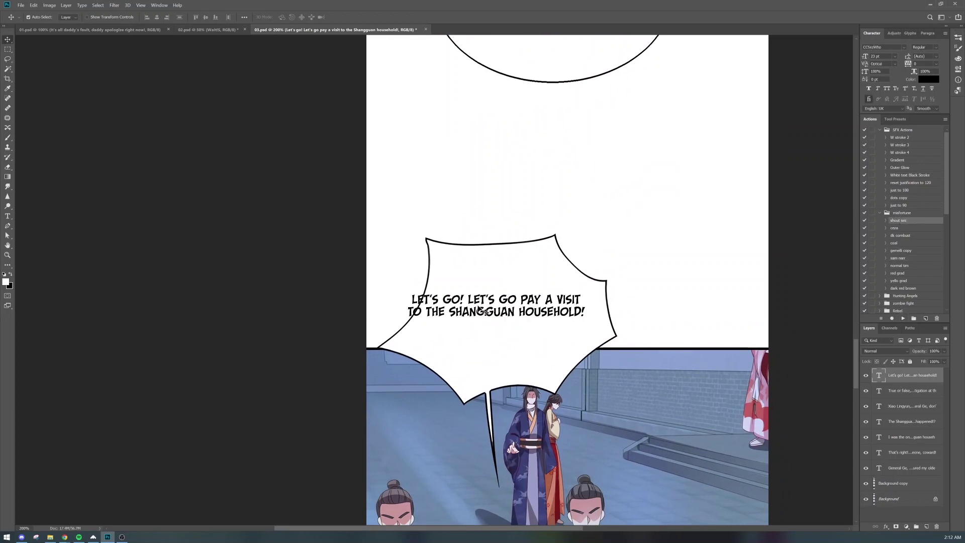
Step: Enlarge the "LET'S GO!" shout text to 30 pt
{"action": "key", "text": "Up"}
{"action": "key", "text": "Up"}
{"action": "key", "text": "Up"}
{"action": "key", "text": "Up"}
{"action": "key", "text": "Up"}
{"action": "key", "text": "Up"}
{"action": "key", "text": "Up"}
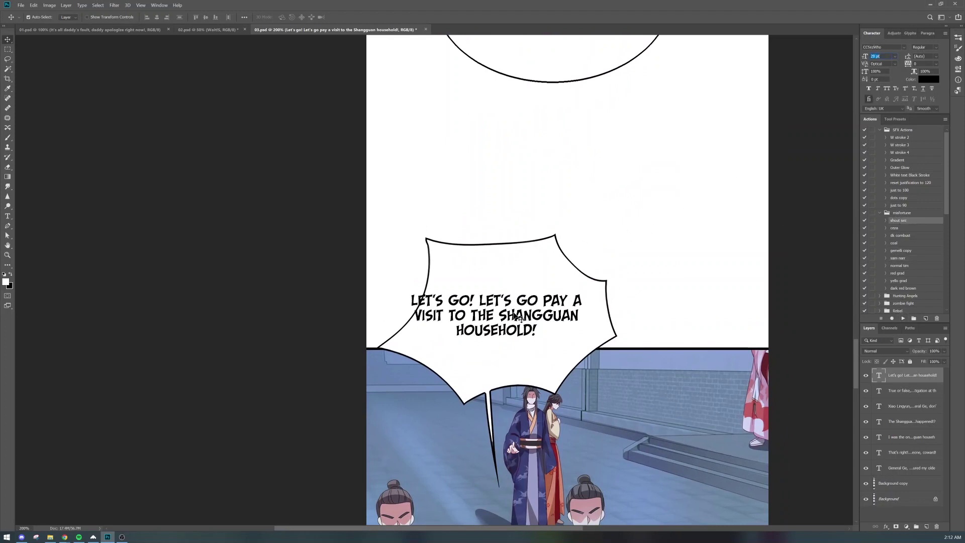
Step: Break the shout text after "LET'S GO!" and after "VISIT", and centre the four lines in the jagged bubble
{"action": "double_click", "coordinate": [497, 317]}
{"action": "left_click", "coordinate": [487, 303]}
{"action": "key", "text": "Return"}
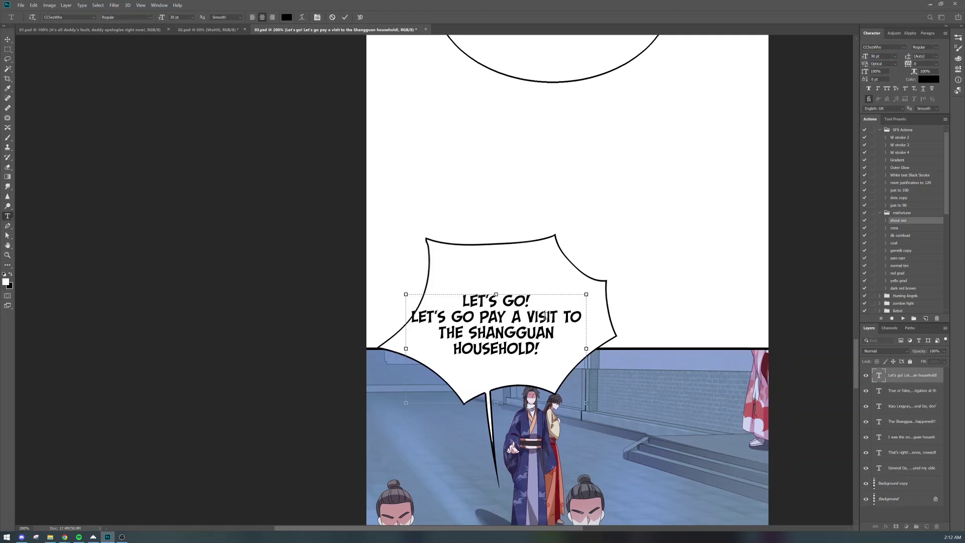
{"action": "key", "text": "Return"}
{"action": "key", "text": "ctrl+Return"}
{"action": "key", "text": "v"}
{"action": "left_click_drag", "start_coordinate": [514, 326], "coordinate": [526, 316]}
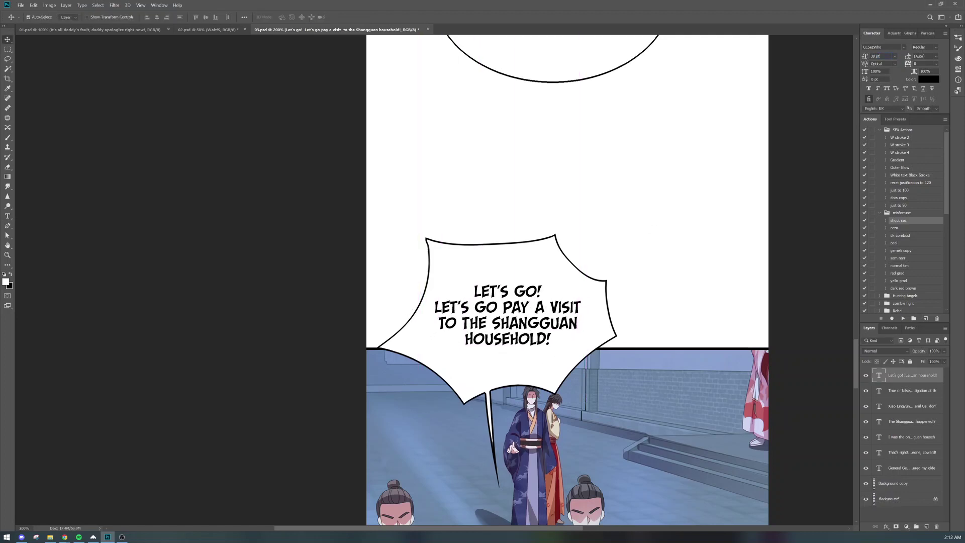
Step: Increase the font size of the "LET'S GO!" shout text a little further
{"action": "key", "text": "Up"}
{"action": "key", "text": "Up"}
{"action": "key", "text": "Up"}
{"action": "key", "text": "Down"}
{"action": "key", "text": "Return"}
Step: Move the "TRUE OR FALSE" text into its oval bubble and break it after "FALSE,", "REVEALED" and "INVESTIGATION"
{"action": "left_click_drag", "start_coordinate": [504, 239], "coordinate": [508, 264]}
{"action": "left_click_drag", "start_coordinate": [502, 231], "coordinate": [515, 459]}
{"action": "left_click_drag", "start_coordinate": [564, 282], "coordinate": [581, 311]}
{"action": "key", "text": "t"}
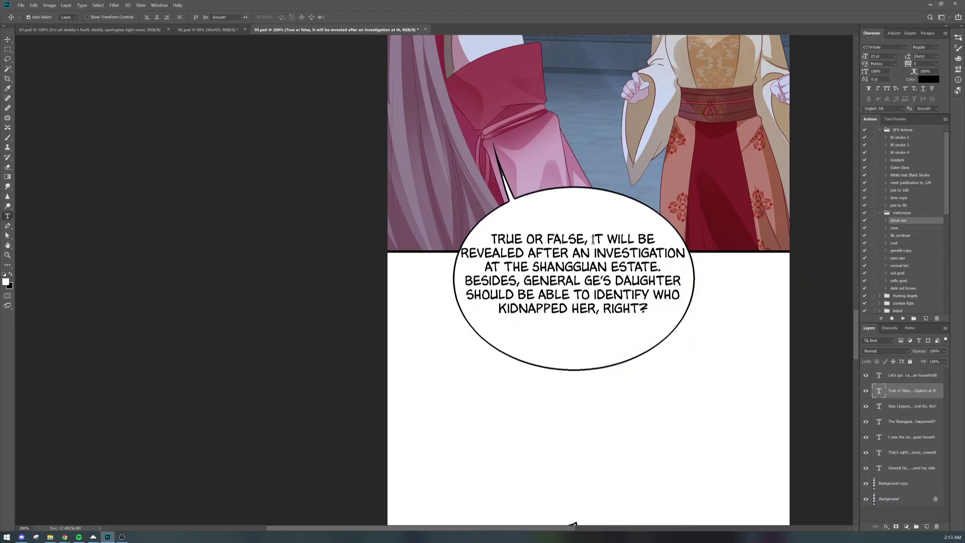
{"action": "left_click", "coordinate": [593, 239]}
{"action": "key", "text": "Return"}
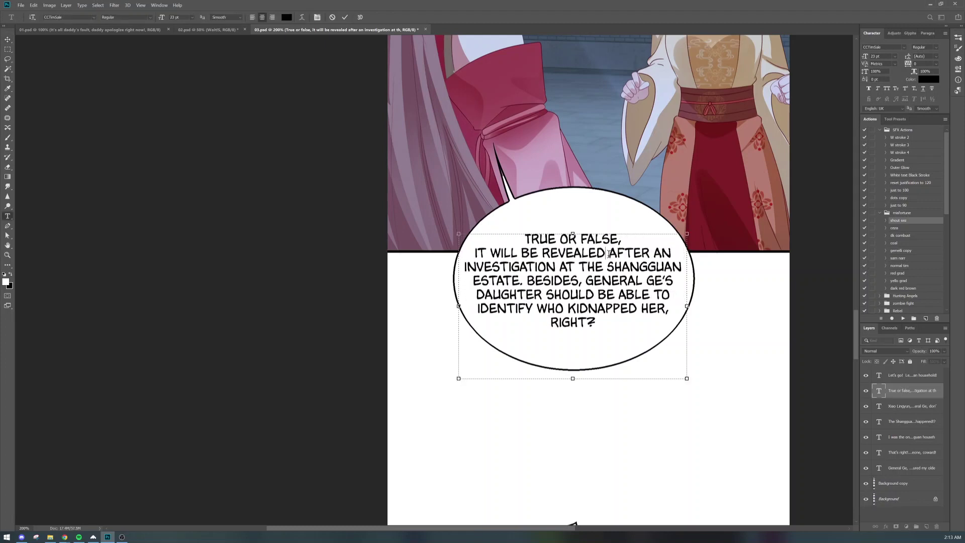
{"action": "key", "text": "Return"}
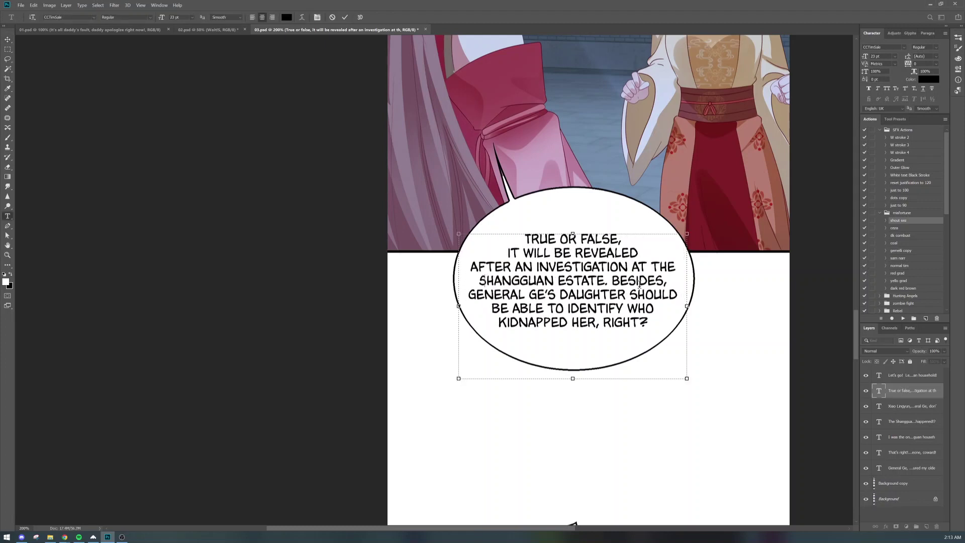
{"action": "key", "text": "Return"}
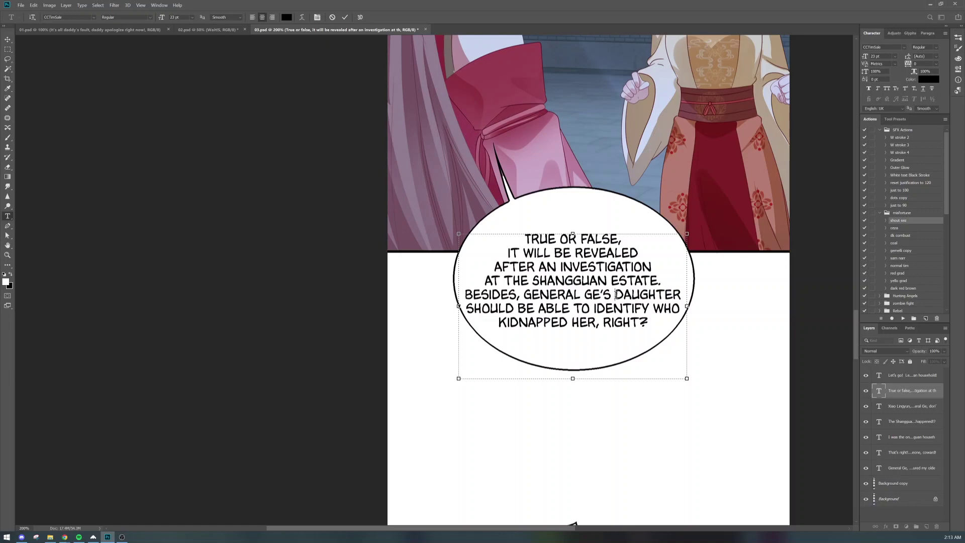
Step: Try breaking the text after "GE'S" and shifting the break after "INVESTIGATION" to after "AT"
{"action": "left_click", "coordinate": [616, 294]}
{"action": "key", "text": "Return"}
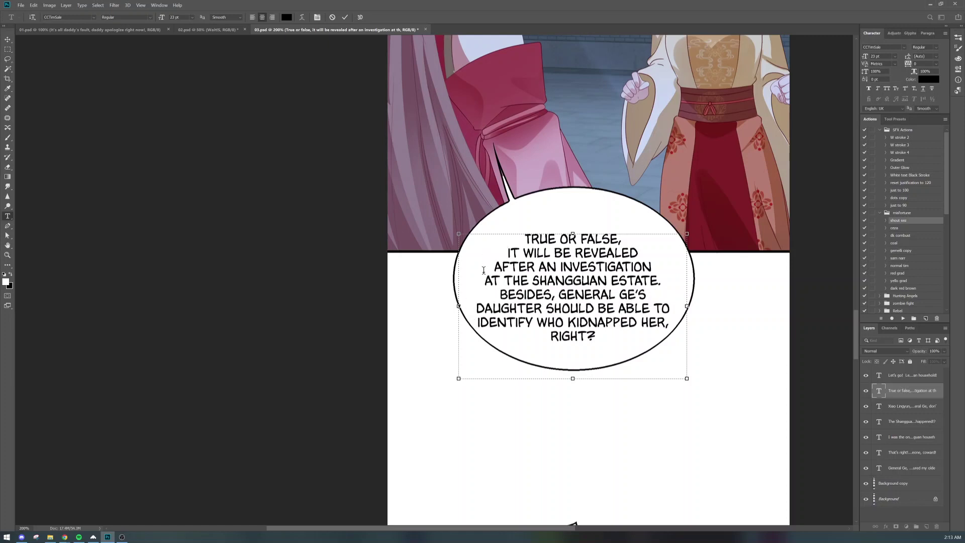
{"action": "key", "text": "BackSpace"}
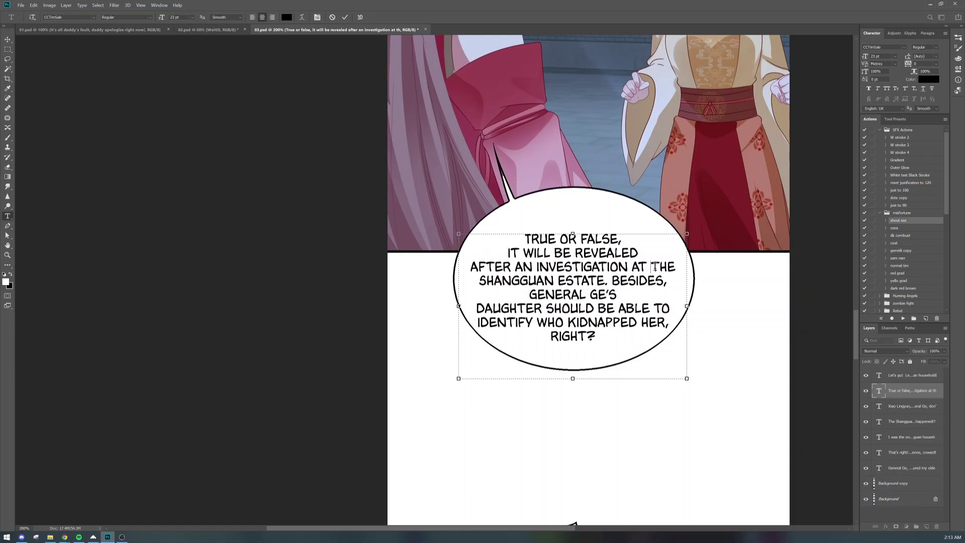
{"action": "key", "text": "Return"}
{"action": "left_click", "coordinate": [461, 308]}
{"action": "key", "text": "BackSpace"}
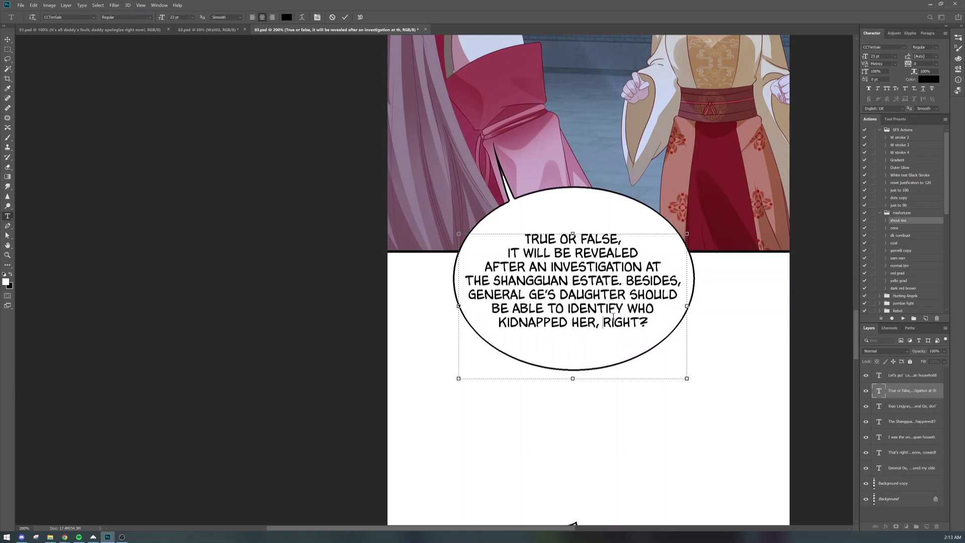
Step: Start new lines at "RIGHT?", "WHO KIDNAPPED", "SHOULD BE" and "BESIDES," in the "TRUE OR FALSE" text
{"action": "key", "text": "Return"}
{"action": "key", "text": "Return"}
{"action": "left_click_drag", "start_coordinate": [579, 312], "coordinate": [583, 310]}
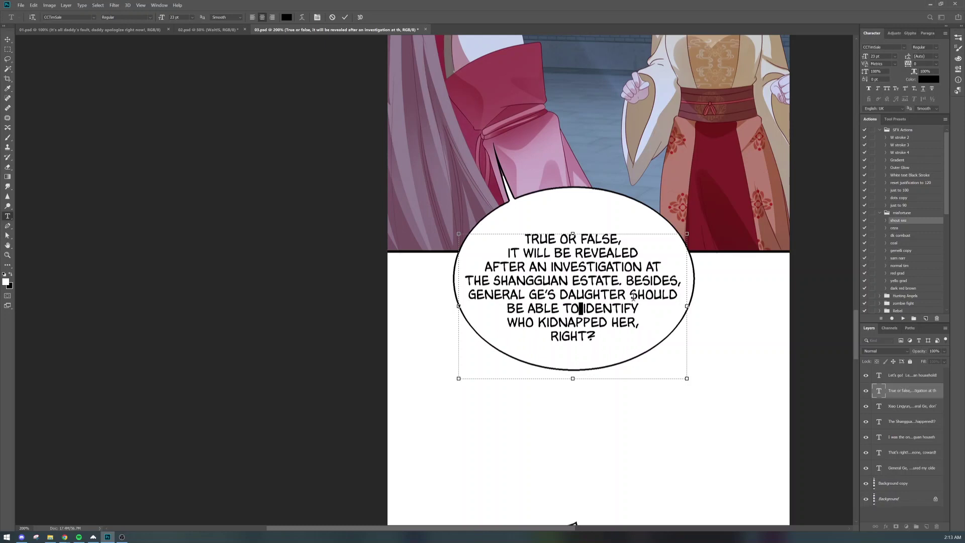
{"action": "left_click", "coordinate": [630, 296]}
{"action": "key", "text": "Return"}
{"action": "key", "text": "BackSpace"}
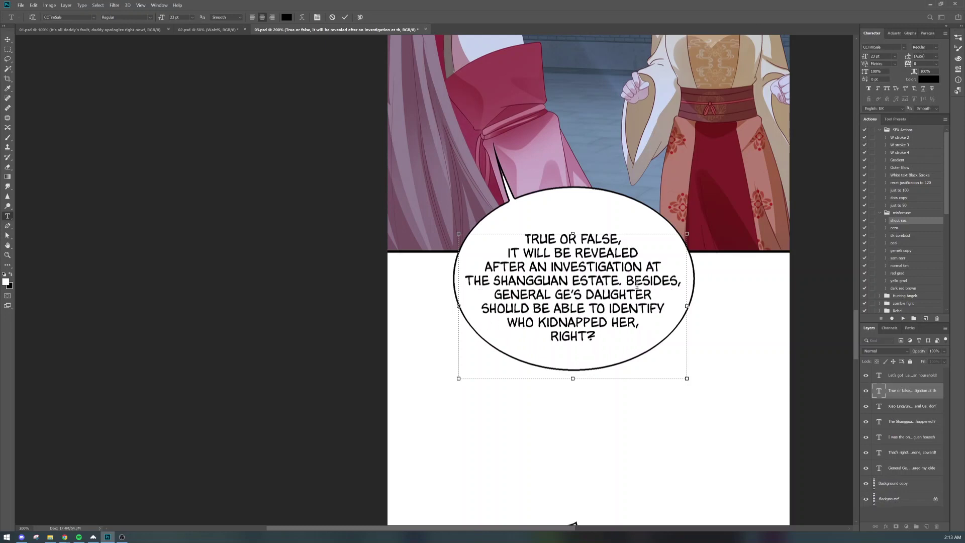
{"action": "key", "text": "Return"}
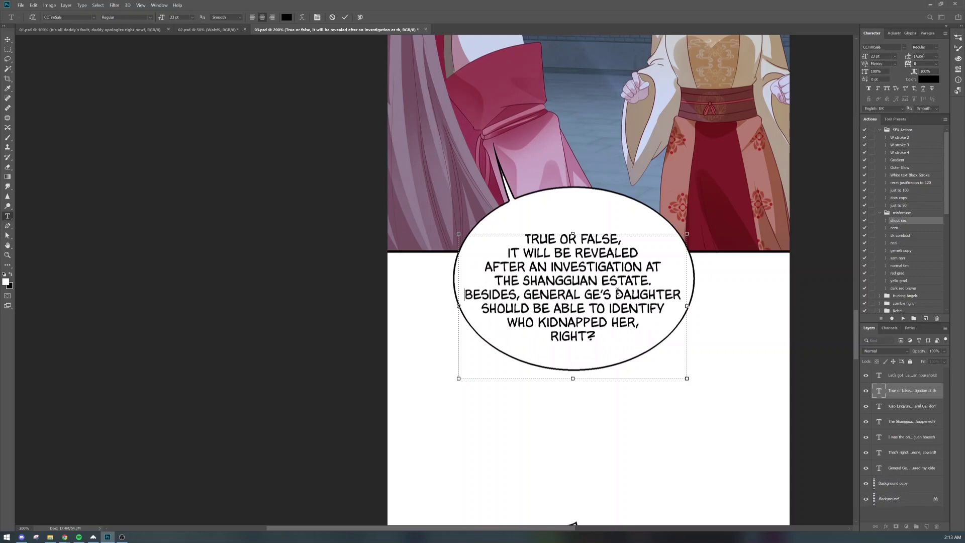
Step: Put "AT THE SHANGGUAN ESTATE." on its own line and move the text up to centre it in the oval bubble
{"action": "left_click", "coordinate": [647, 267]}
{"action": "key", "text": "Return"}
{"action": "key", "text": "BackSpace"}
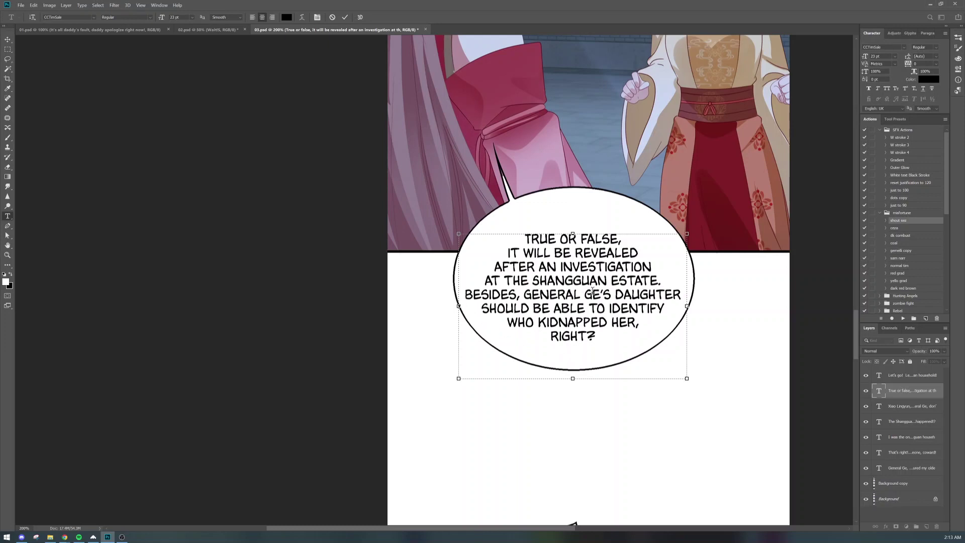
{"action": "key", "text": "ctrl+Return"}
{"action": "key", "text": "v"}
{"action": "left_click_drag", "start_coordinate": [596, 292], "coordinate": [598, 281]}
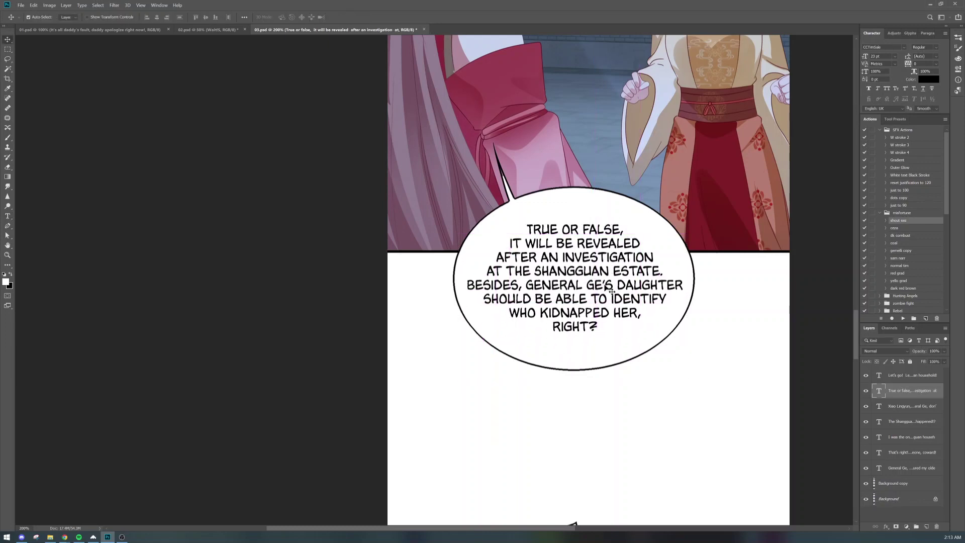
Step: Enlarge the "TRUE OR FALSE" text to 24 pt
{"action": "left_click_drag", "start_coordinate": [540, 266], "coordinate": [586, 337]}
{"action": "left_click", "coordinate": [875, 57]}
{"action": "scroll", "coordinate": [875, 57], "scroll_direction": "up", "scroll_amount": 1}
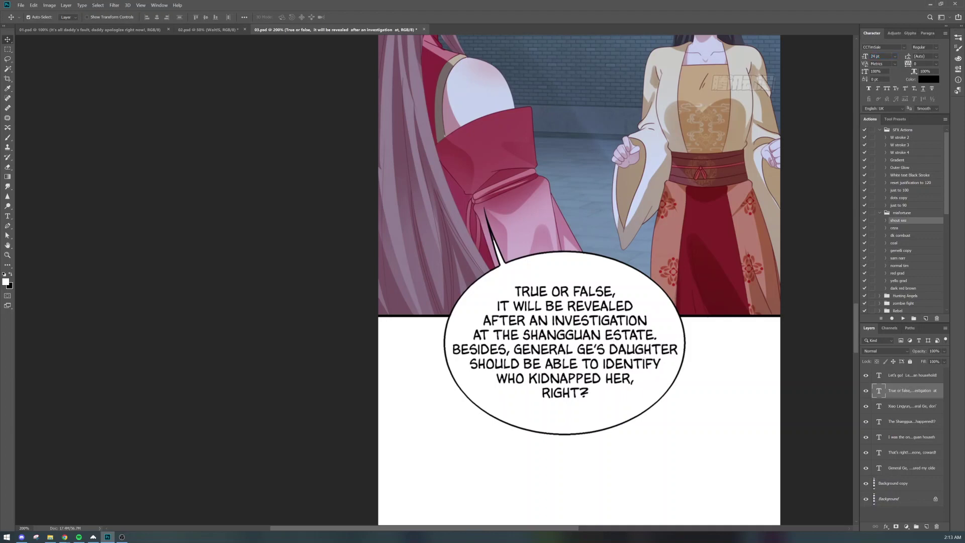
Step: Hyphenate "DAUGHTER" as "DAUGH-" and "TER" across two lines, joining "TER" to "SHOULD BE ABLE TO"
{"action": "key", "text": "alt+Tab"}
{"action": "double_click", "coordinate": [654, 358]}
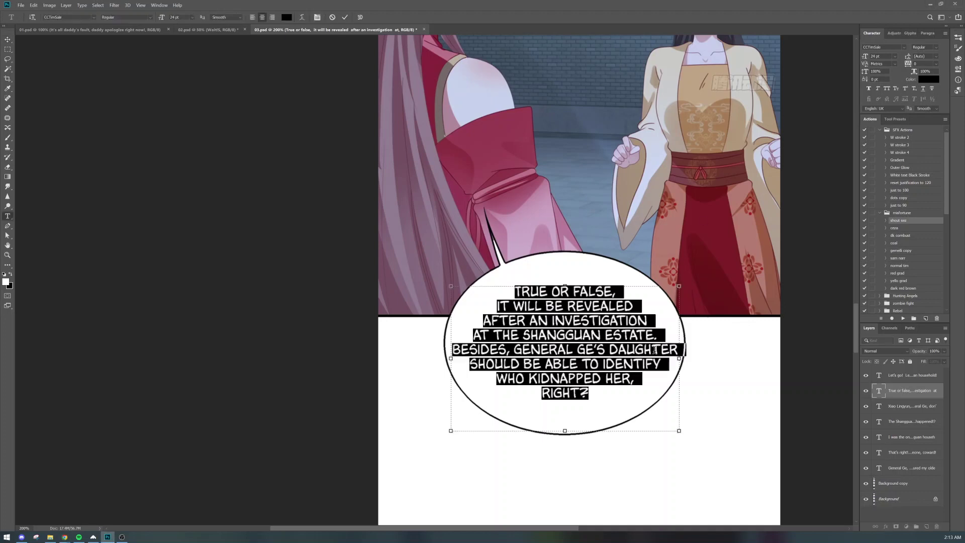
{"action": "left_click", "coordinate": [655, 349]}
{"action": "type", "text": "-"}
{"action": "key", "text": "Return"}
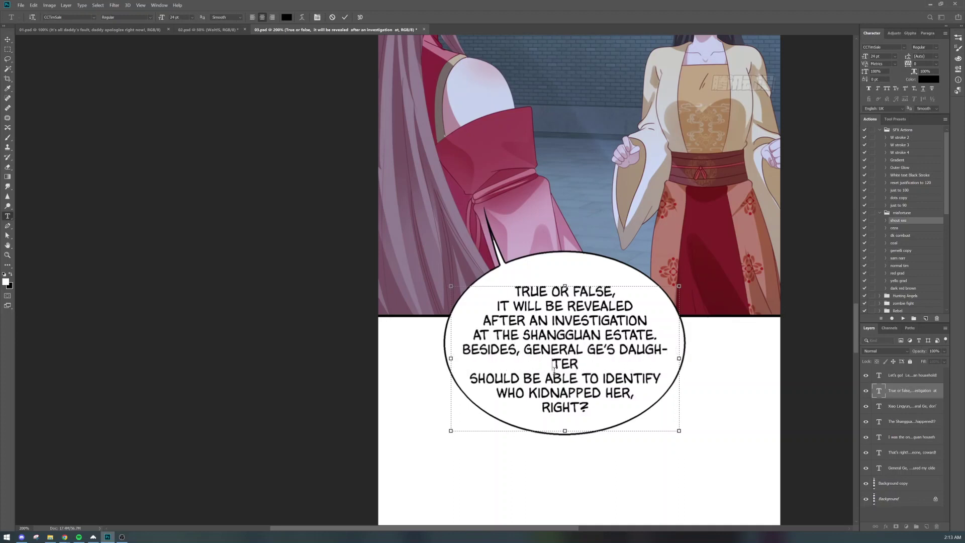
{"action": "key", "text": "Delete"}
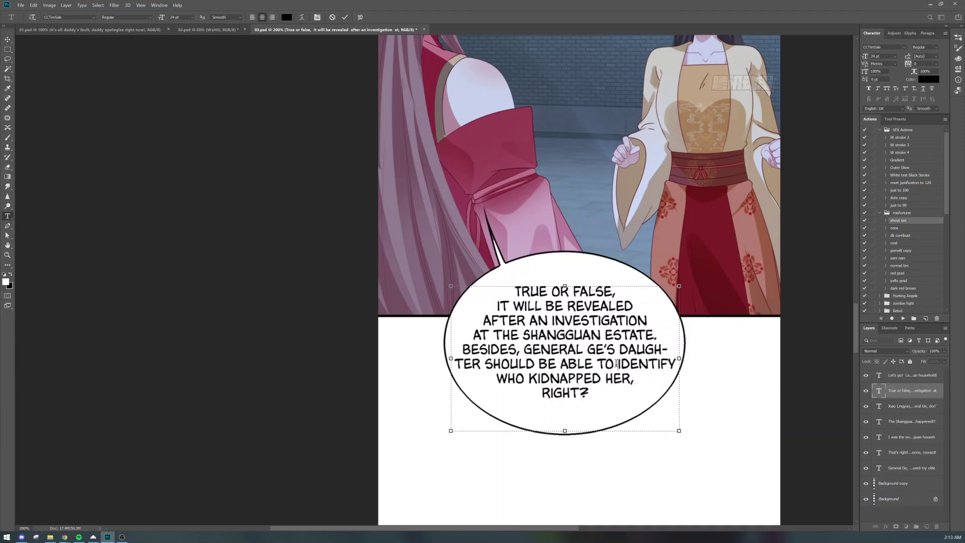
Step: Rebreak the closing lines of the "TRUE OR FALSE" text after "ABLE TO" and "KIDNAPPED", ending with "HER, RIGHT?"
{"action": "key", "text": "Return"}
{"action": "key", "text": "BackSpace"}
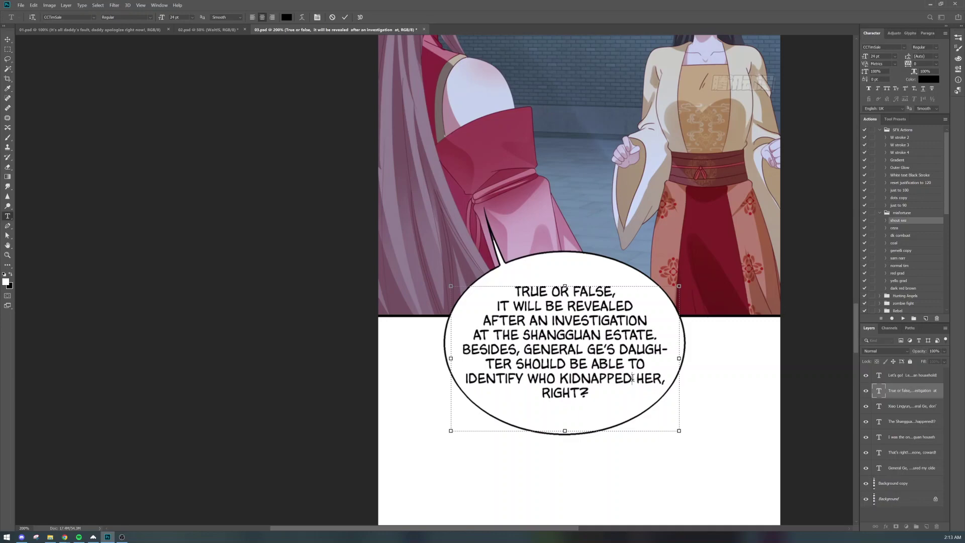
{"action": "key", "text": "Return"}
{"action": "key", "text": "End"}
{"action": "key", "text": "Delete"}
{"action": "key", "text": "ctrl+Return"}
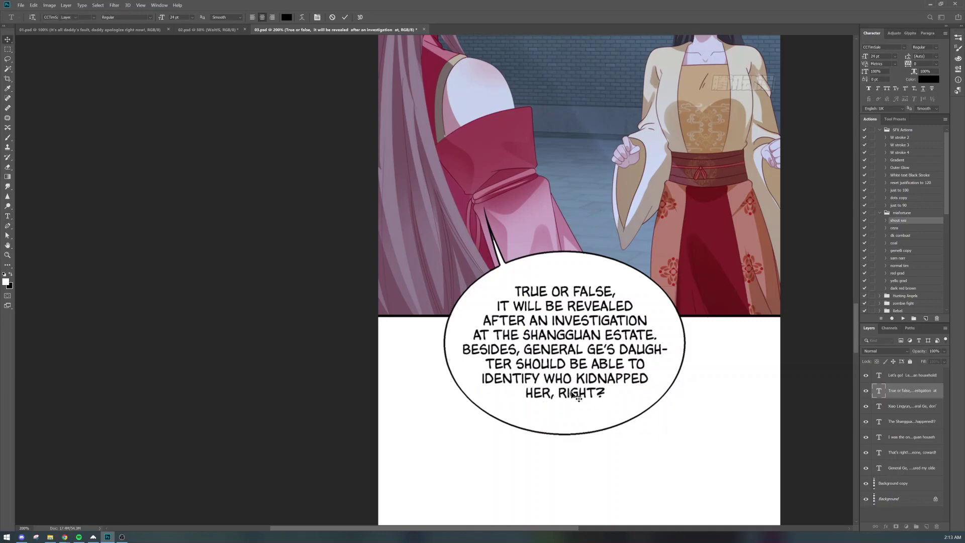
{"action": "key", "text": "v"}
{"action": "key", "text": "ctrl+z"}
Step: Move the "MAKING FALSE ACCUSATIONS!" text lower in its oval bubble and enlarge it to 27 pt
{"action": "scroll", "coordinate": [577, 317], "scroll_direction": "up", "scroll_amount": 8}
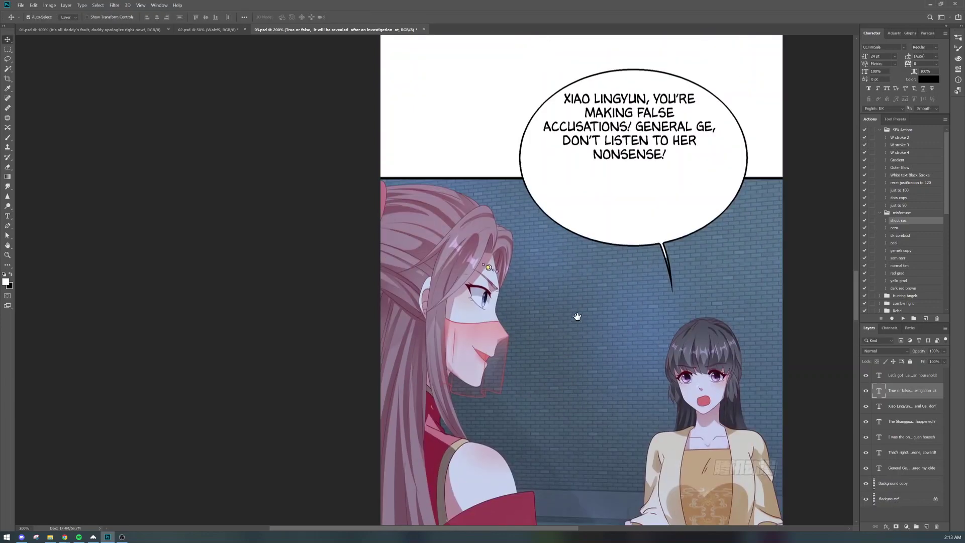
{"action": "left_click_drag", "start_coordinate": [577, 316], "coordinate": [559, 418]}
{"action": "left_click_drag", "start_coordinate": [643, 232], "coordinate": [643, 256]}
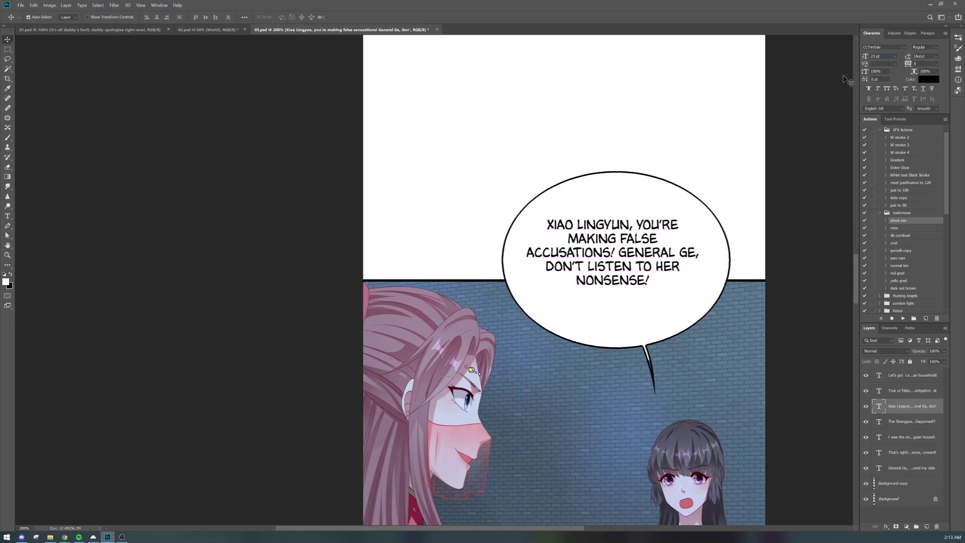
{"action": "key", "text": "Up"}
{"action": "key", "text": "Up"}
{"action": "key", "text": "Up"}
{"action": "key", "text": "Up"}
{"action": "key", "text": "Return"}
Step: Start a new line at "YOU'RE" and widen the text box on both sides so "ACCUSATIONS! GENERAL GE," fits on one line
{"action": "key", "text": "t"}
{"action": "left_click", "coordinate": [641, 227]}
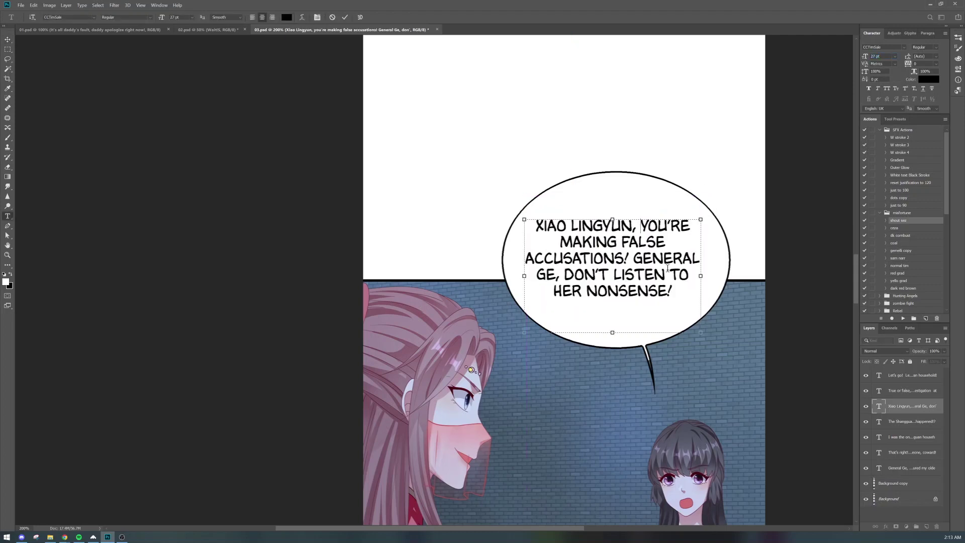
{"action": "key", "text": "Return"}
{"action": "left_click_drag", "start_coordinate": [701, 276], "coordinate": [720, 276]}
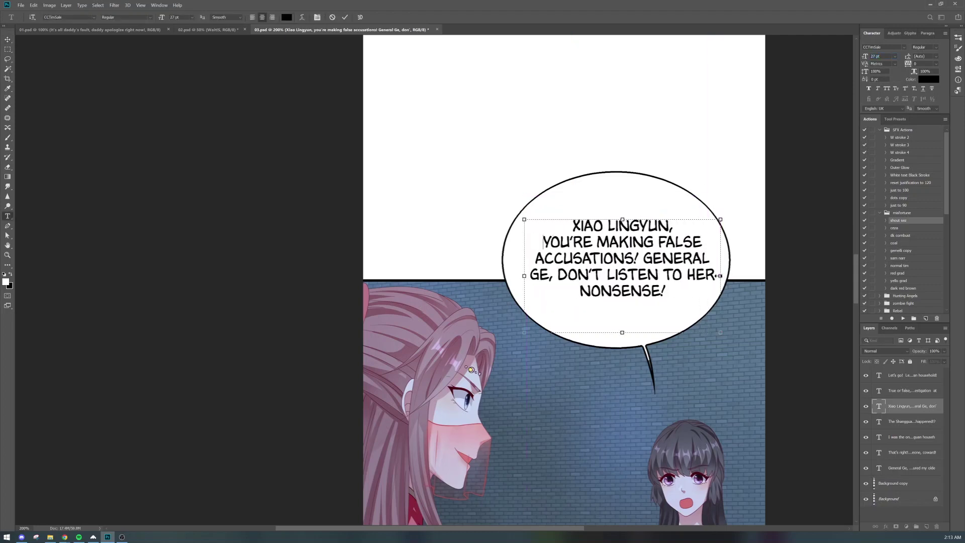
{"action": "left_click", "coordinate": [678, 276]}
{"action": "key", "text": "Return"}
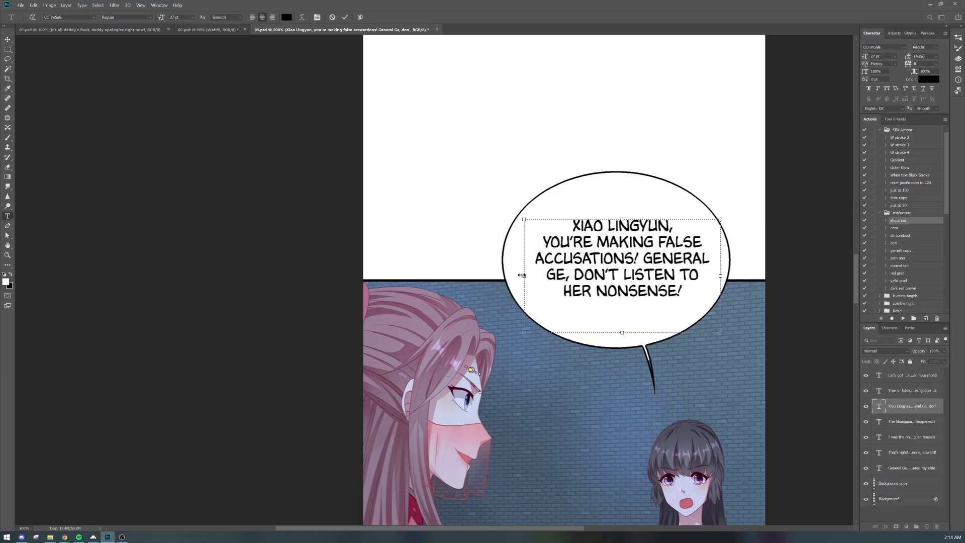
{"action": "left_click_drag", "start_coordinate": [522, 275], "coordinate": [512, 276]}
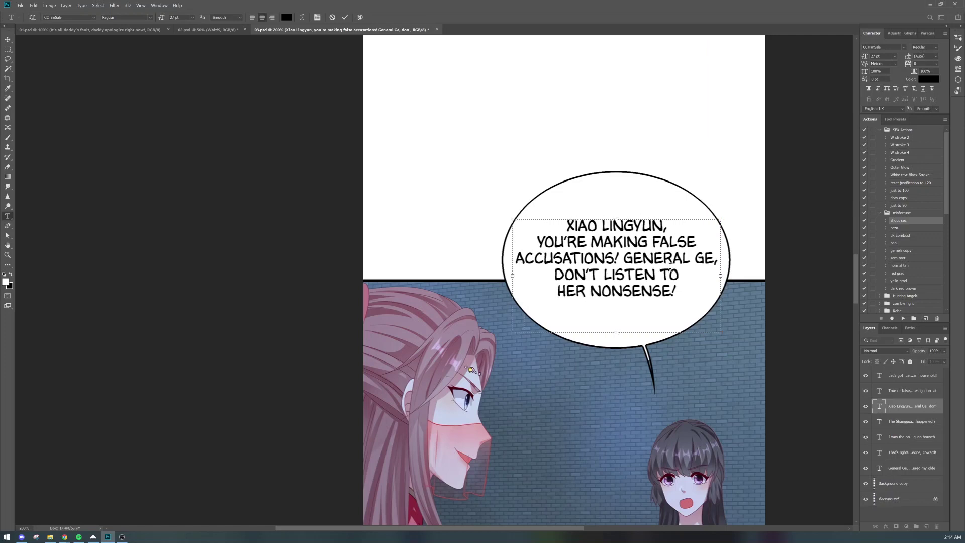
{"action": "key", "text": "BackSpace"}
{"action": "key", "text": "ctrl+Return"}
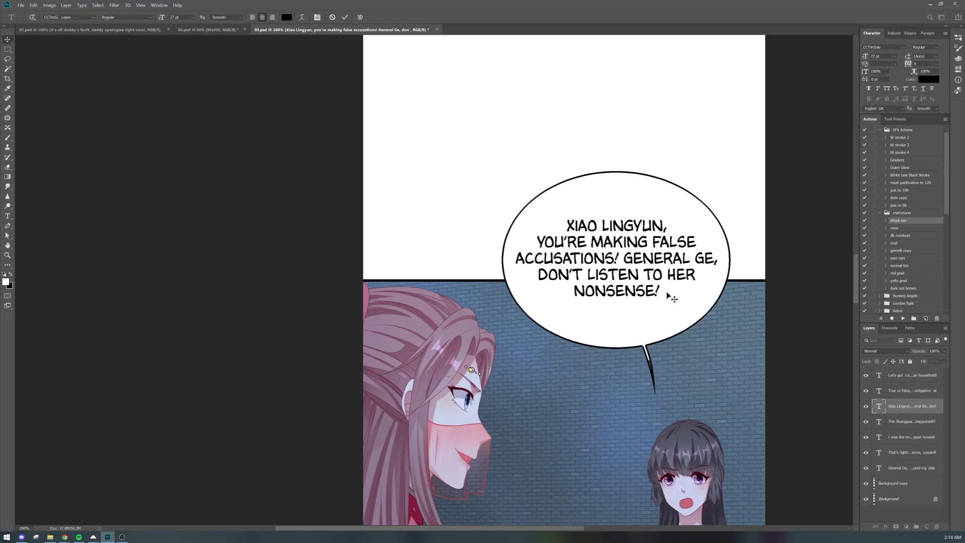
{"action": "key", "text": "v"}
Step: Move the "THE SHANGGUAN HOUSEHOLD?" text lower in its jagged bubble and restyle it with the recorded shout action
{"action": "left_click_drag", "start_coordinate": [582, 149], "coordinate": [577, 254]}
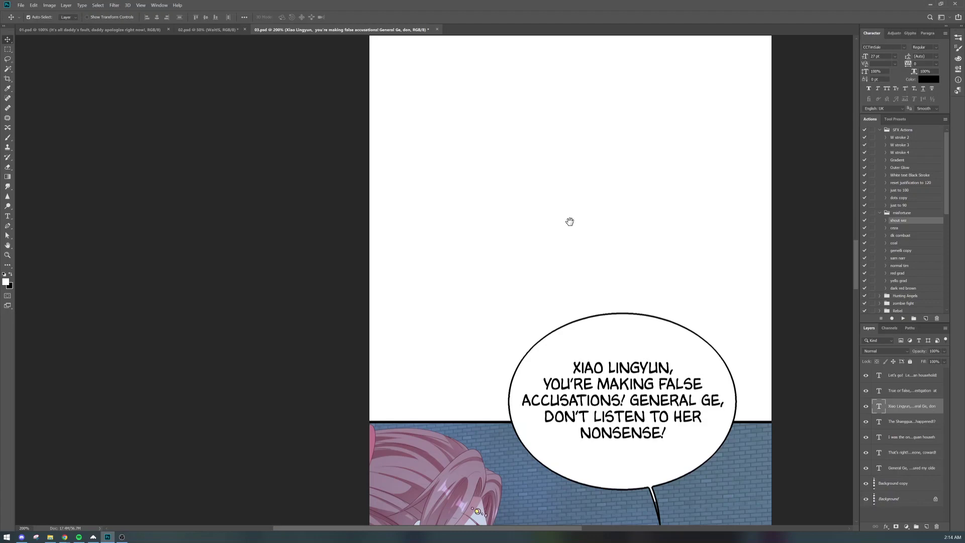
{"action": "left_click_drag", "start_coordinate": [595, 193], "coordinate": [613, 360]}
{"action": "left_click_drag", "start_coordinate": [573, 126], "coordinate": [587, 312]}
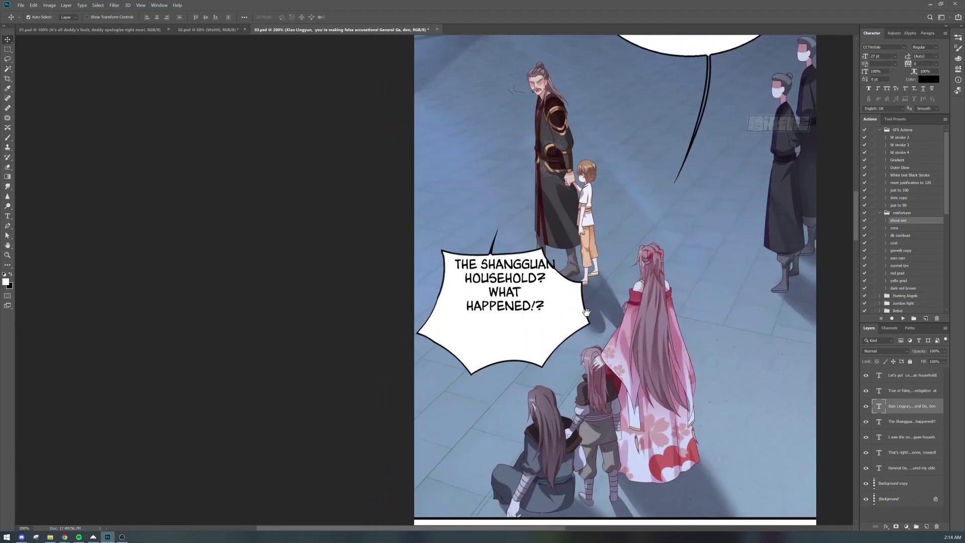
{"action": "left_click_drag", "start_coordinate": [520, 276], "coordinate": [527, 301]}
{"action": "left_click", "coordinate": [903, 320]}
Step: Enlarge the "THE SHANGGUAN HOUSEHOLD?" shout text to 27 pt and centre it in the jagged bubble
{"action": "key", "text": "ctrl+shift+period"}
{"action": "key", "text": "ctrl+shift+period"}
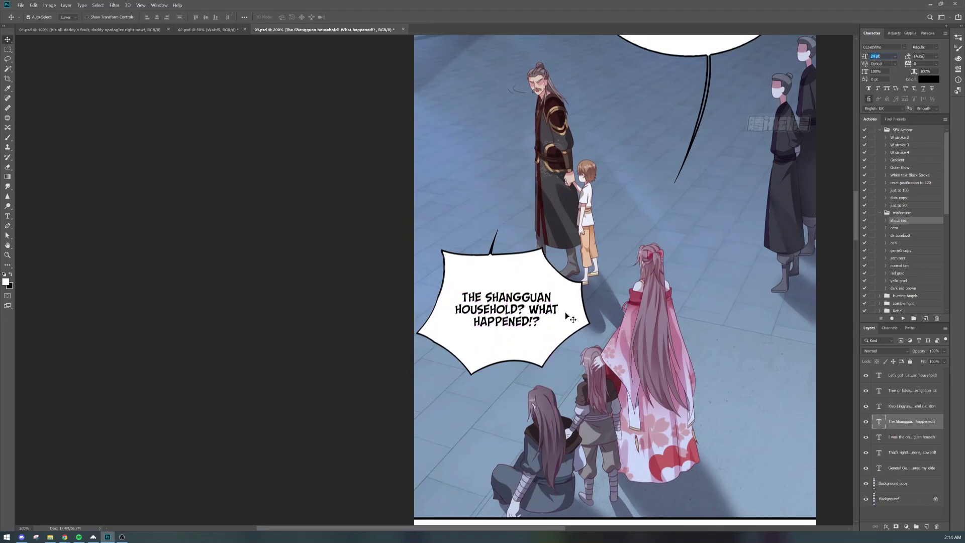
{"action": "key", "text": "Return"}
{"action": "left_click_drag", "start_coordinate": [561, 334], "coordinate": [587, 335]}
{"action": "key", "text": "ctrl+Return"}
{"action": "left_click_drag", "start_coordinate": [539, 316], "coordinate": [526, 316]}
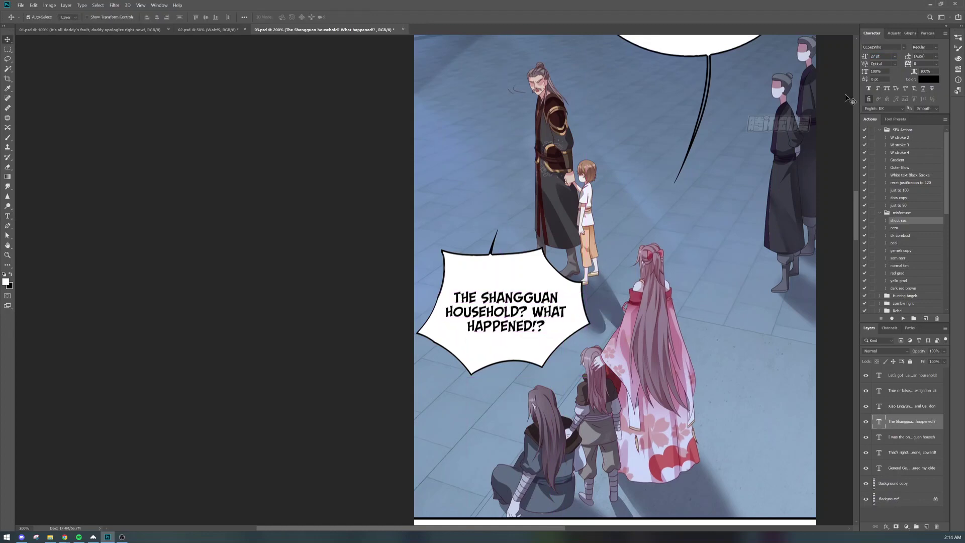
Step: Centre the "I WAS THE ONE WHO" text in its oval bubble and enlarge it to 25 pt
{"action": "scroll", "coordinate": [604, 247], "scroll_direction": "up", "scroll_amount": 5}
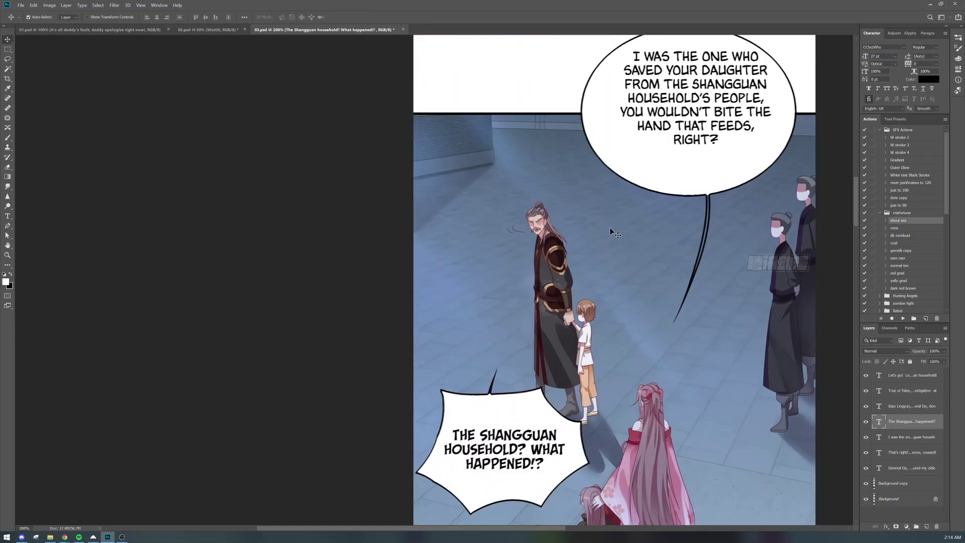
{"action": "scroll", "coordinate": [610, 231], "scroll_direction": "up", "scroll_amount": 5}
{"action": "left_click", "coordinate": [677, 261]}
{"action": "left_click", "coordinate": [867, 57]}
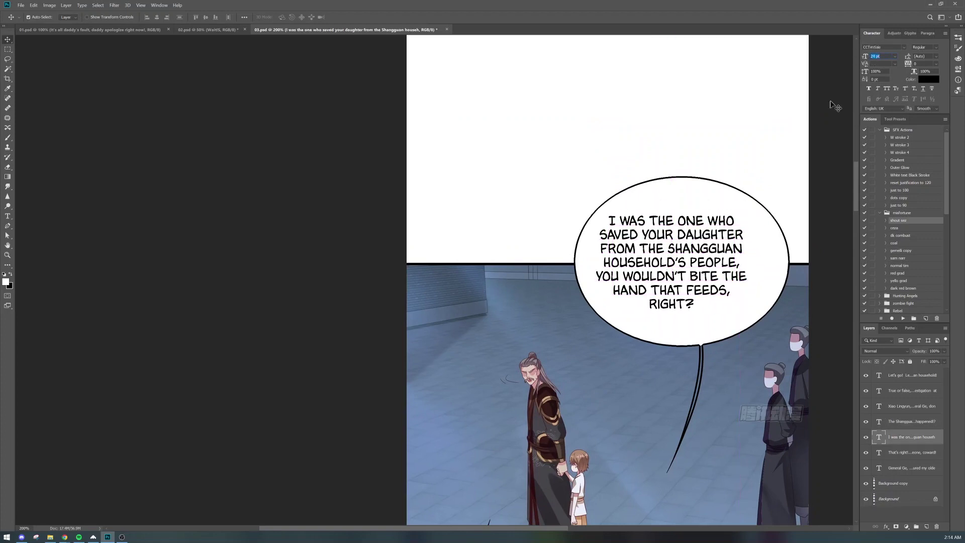
{"action": "key", "text": "Up"}
{"action": "key", "text": "Up"}
Step: Widen the "I WAS THE ONE WHO" text box, break the text after "WHO" and re-centre it in the oval bubble
{"action": "double_click", "coordinate": [640, 277]}
{"action": "left_click_drag", "start_coordinate": [762, 281], "coordinate": [787, 281]}
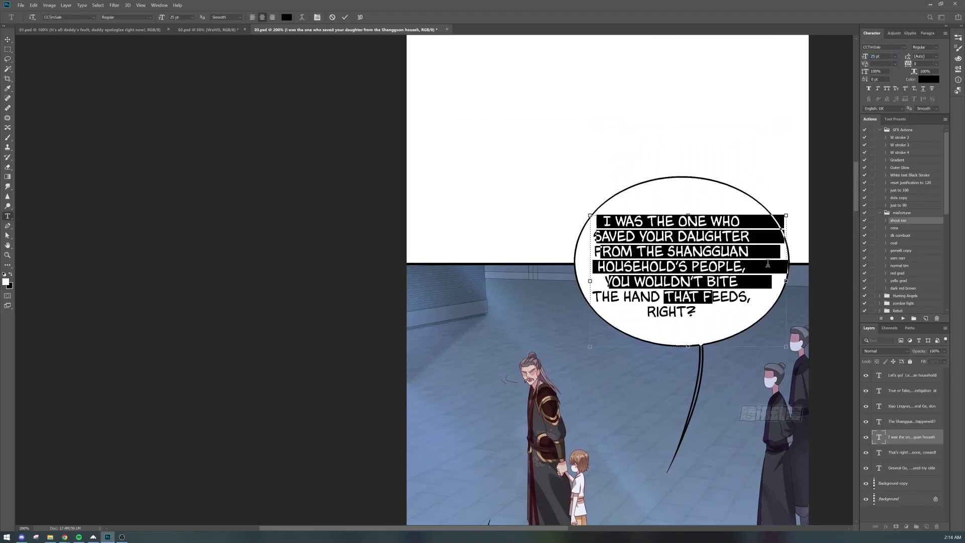
{"action": "left_click", "coordinate": [707, 222]}
{"action": "key", "text": "Return"}
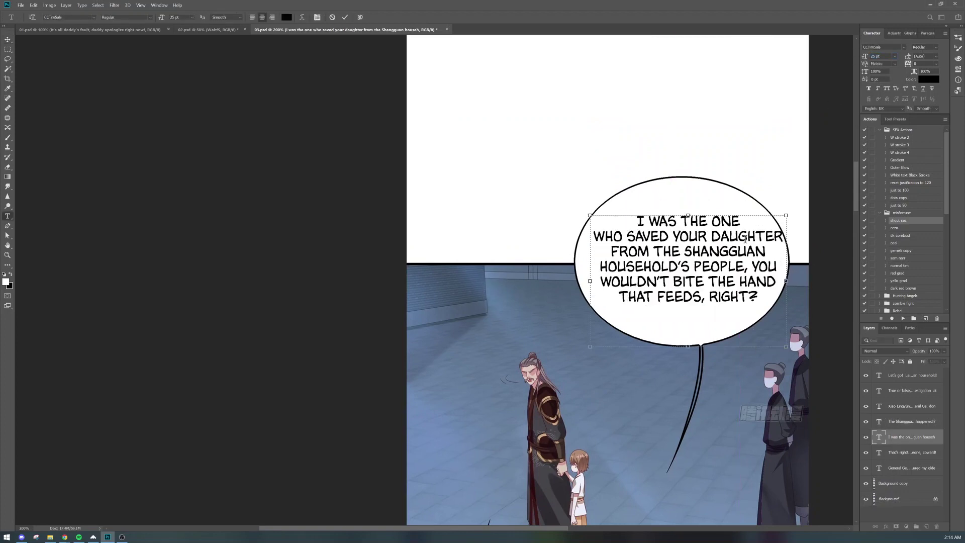
{"action": "key", "text": "BackSpace"}
{"action": "key", "text": "Return"}
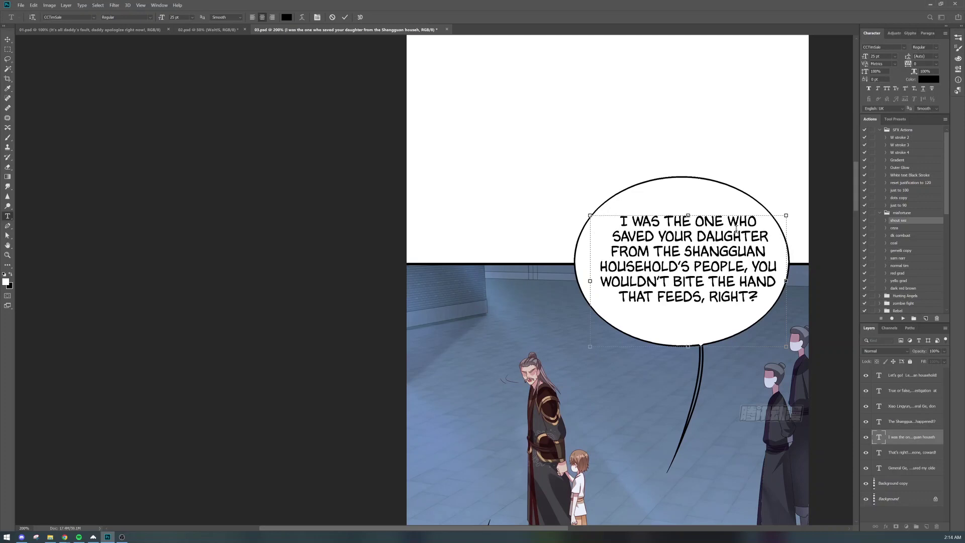
{"action": "key", "text": "BackSpace"}
{"action": "key", "text": "Return"}
{"action": "key", "text": "ctrl+Return"}
{"action": "left_click_drag", "start_coordinate": [731, 265], "coordinate": [724, 267]}
{"action": "scroll", "coordinate": [766, 267], "scroll_direction": "up", "scroll_amount": 10}
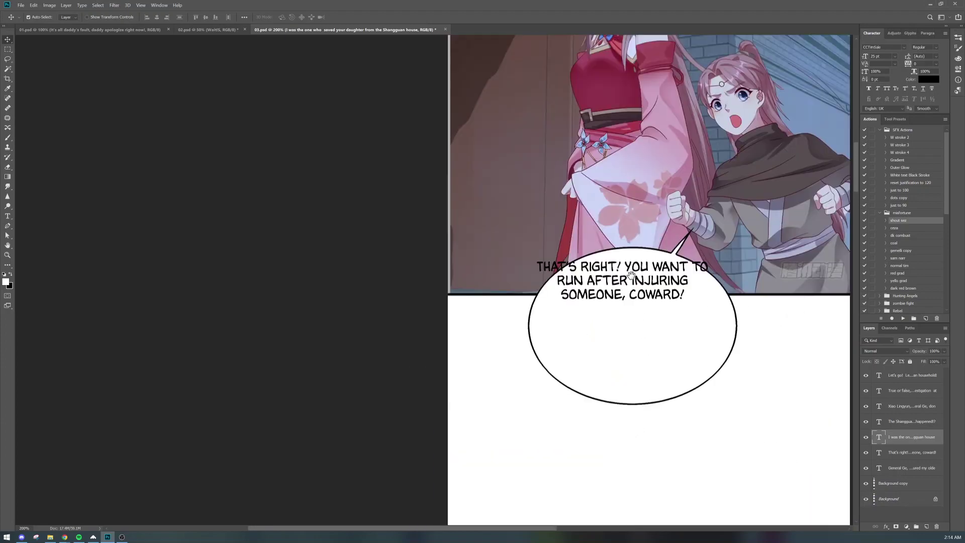
Step: Move the "THAT'S RIGHT! YOU WANT TO RUN" text down into the middle of its oval bubble and enlarge it to 25 pt
{"action": "left_click", "coordinate": [634, 317]}
{"action": "left_click_drag", "start_coordinate": [633, 317], "coordinate": [640, 349]}
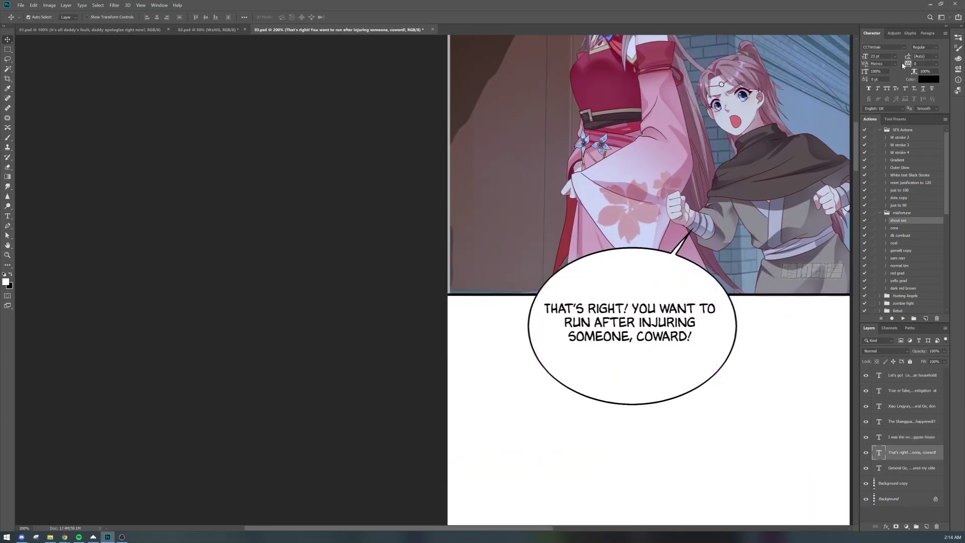
{"action": "double_click", "coordinate": [637, 326]}
{"action": "key", "text": "ctrl+shift+period"}
Step: Break the text after "THAT'S RIGHT!" so the next sentence starts on its own line, and re-centre it in the oval bubble
{"action": "left_click", "coordinate": [634, 310]}
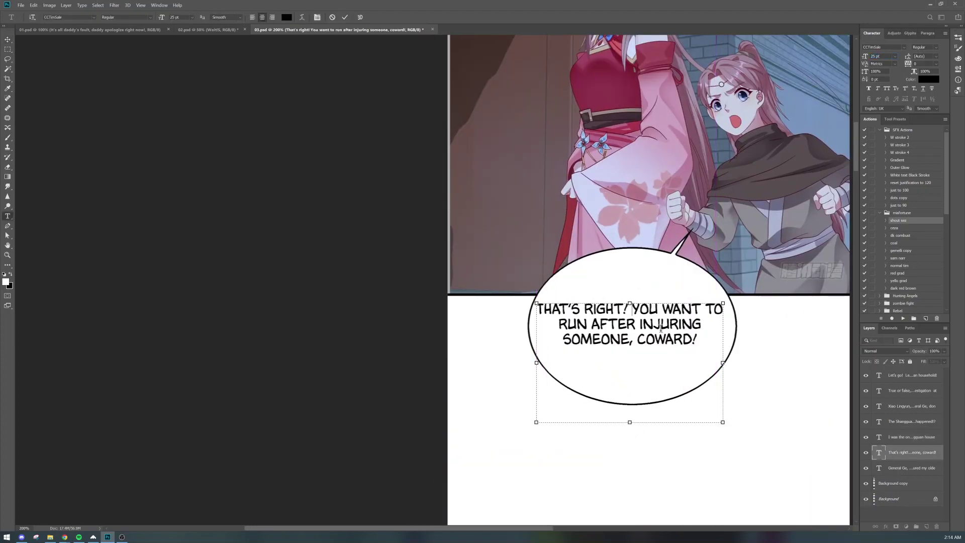
{"action": "key", "text": "Return"}
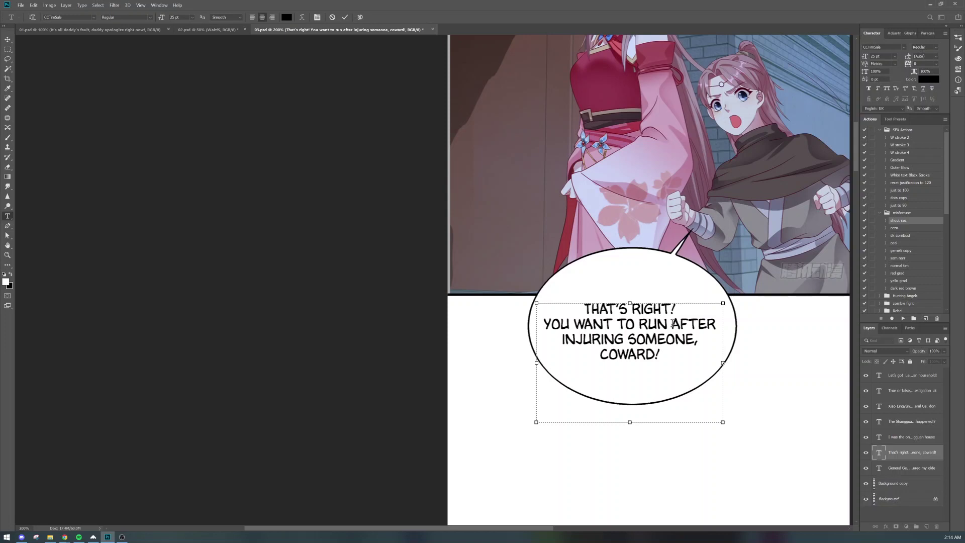
{"action": "key", "text": "BackSpace"}
{"action": "key", "text": "Return"}
{"action": "key", "text": "ctrl+Return"}
{"action": "key", "text": "v"}
{"action": "left_click_drag", "start_coordinate": [652, 329], "coordinate": [620, 347]}
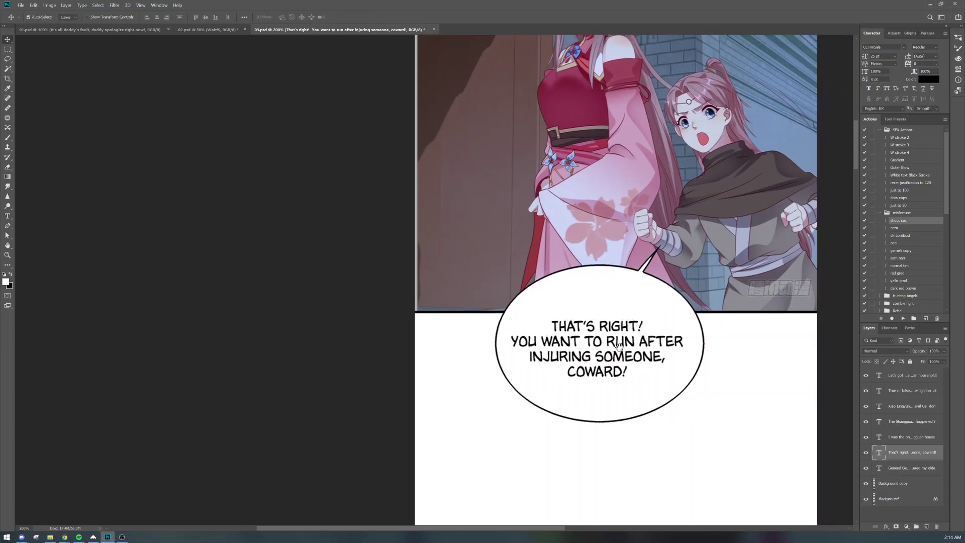
Step: Break the line after "YOU WANT TO RUN" and hyphenate "SOMEONE" as "SOME-" and "ONE" across the last two lines
{"action": "double_click", "coordinate": [620, 346]}
{"action": "left_click", "coordinate": [636, 343]}
{"action": "key", "text": "Return"}
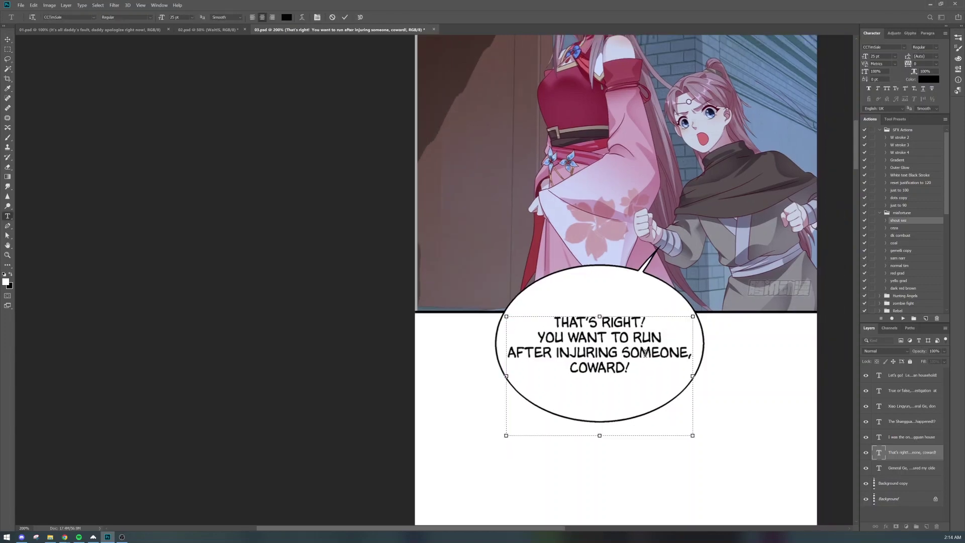
{"action": "left_click", "coordinate": [645, 353]}
{"action": "type", "text": "-"}
{"action": "key", "text": "Return"}
{"action": "key", "text": "Escape"}
{"action": "key", "text": "v"}
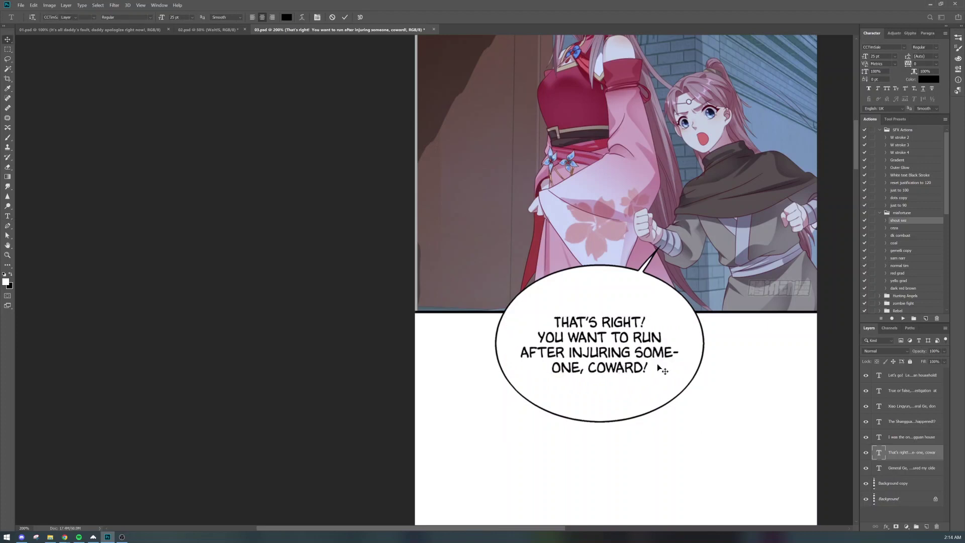